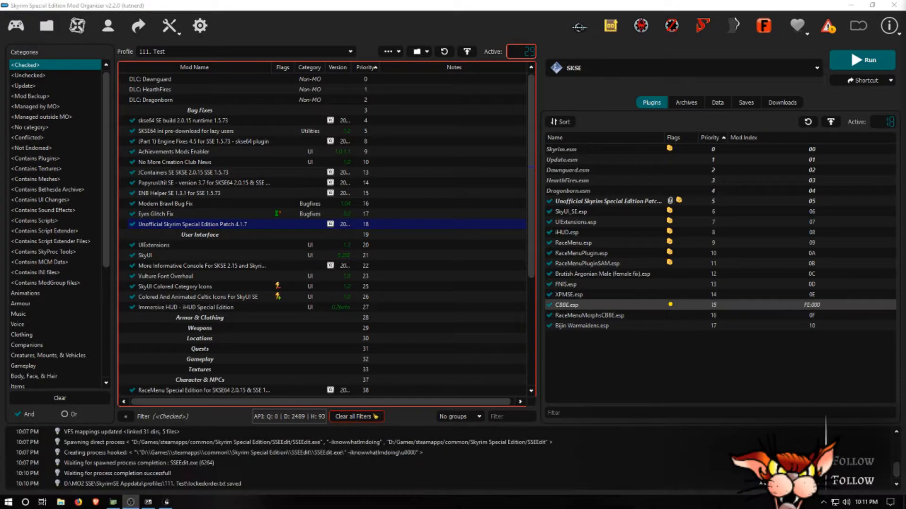
Check the load order positions of Bijin Warmaidens.esp and the Unofficial Skyrim Special Edition Patch plugin
{"action": "left_click", "coordinate": [581, 326]}
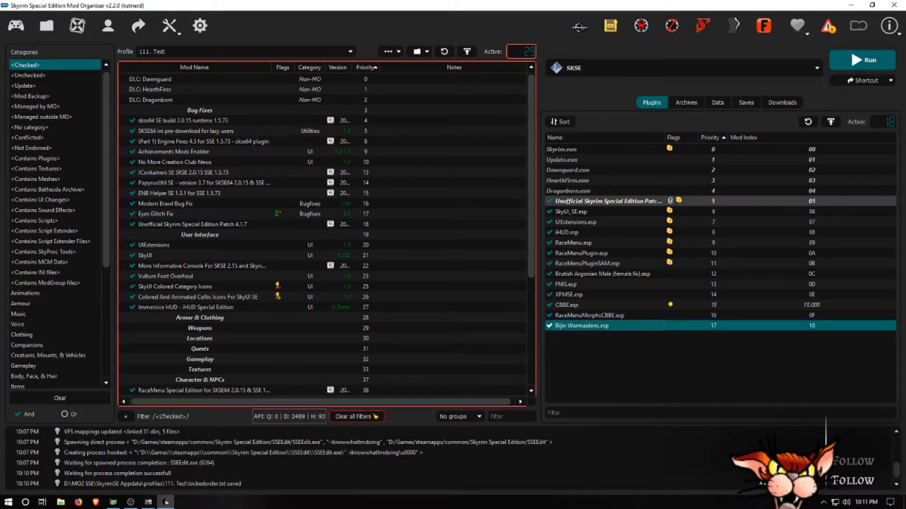
{"action": "left_click", "coordinate": [608, 202]}
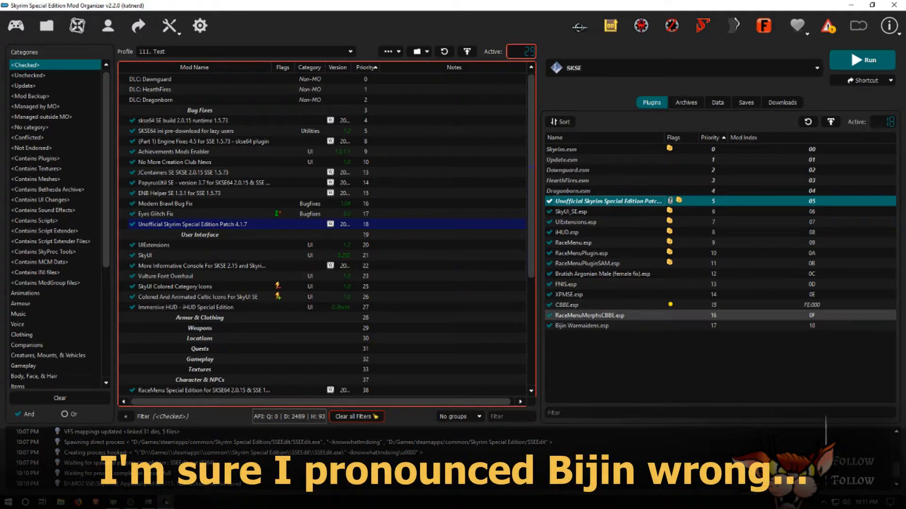
{"action": "left_click", "coordinate": [568, 324]}
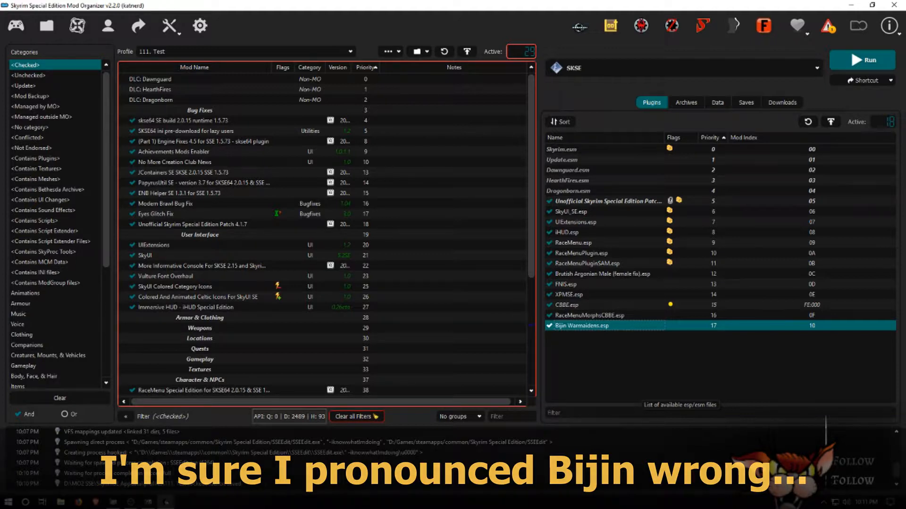
{"action": "left_click", "coordinate": [608, 201]}
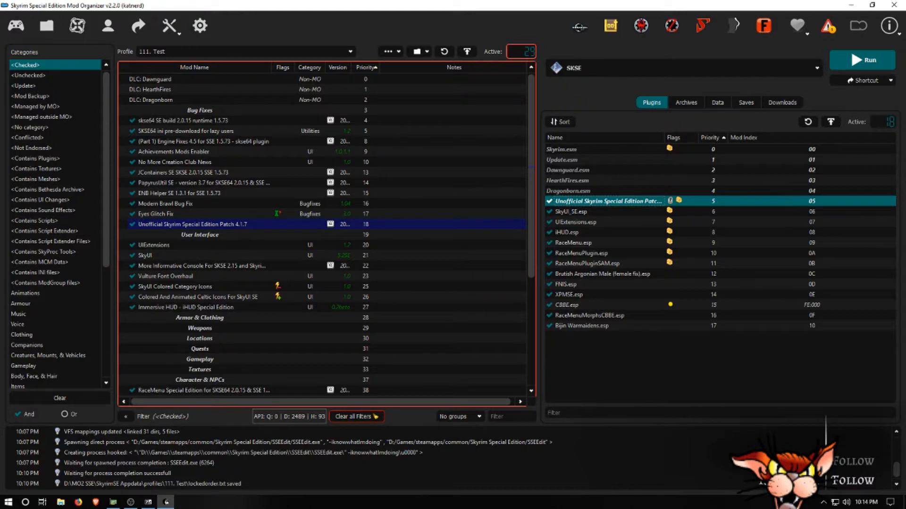
Review the configured programs in the Modify Executables dialog without changing them
{"action": "left_click", "coordinate": [138, 25]}
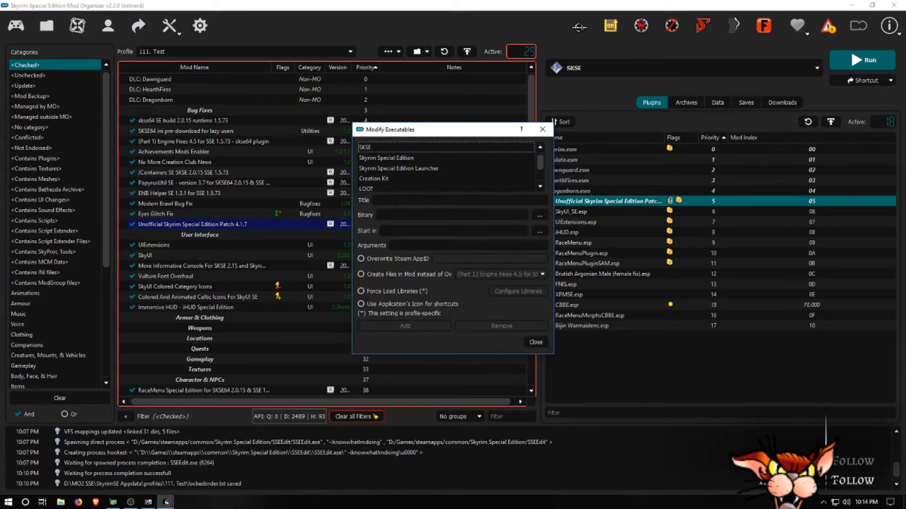
{"action": "scroll", "coordinate": [446, 158], "scroll_direction": "up", "scroll_amount": 2}
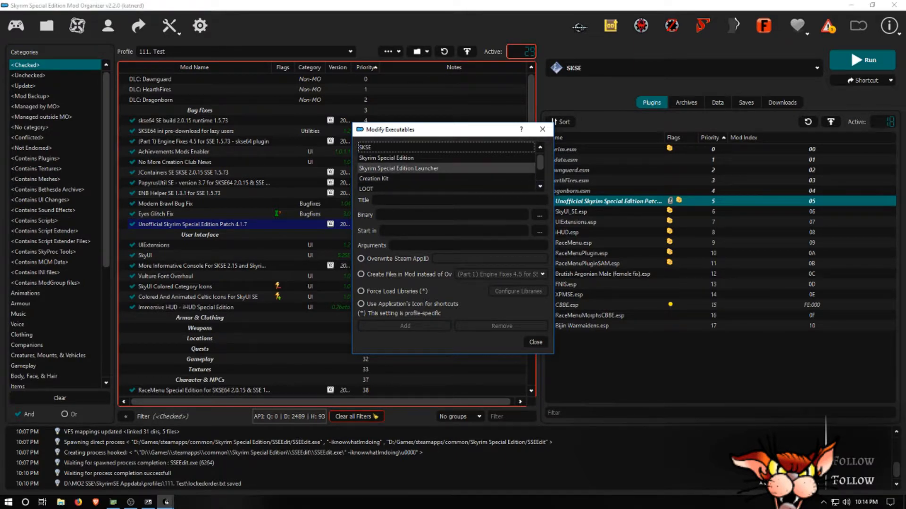
{"action": "left_click", "coordinate": [536, 342]}
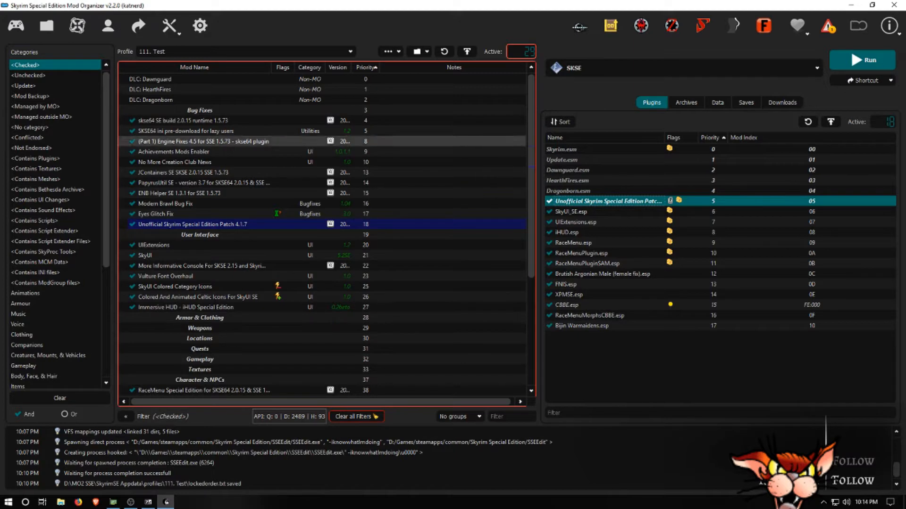
Choose SSEEdit as the executable, view its shortcut destinations, and set the executable back to SKSE
{"action": "left_click", "coordinate": [684, 68]}
{"action": "scroll", "coordinate": [682, 198], "scroll_direction": "down", "scroll_amount": 2}
{"action": "scroll", "coordinate": [682, 207], "scroll_direction": "up", "scroll_amount": 2}
{"action": "left_click", "coordinate": [577, 207]}
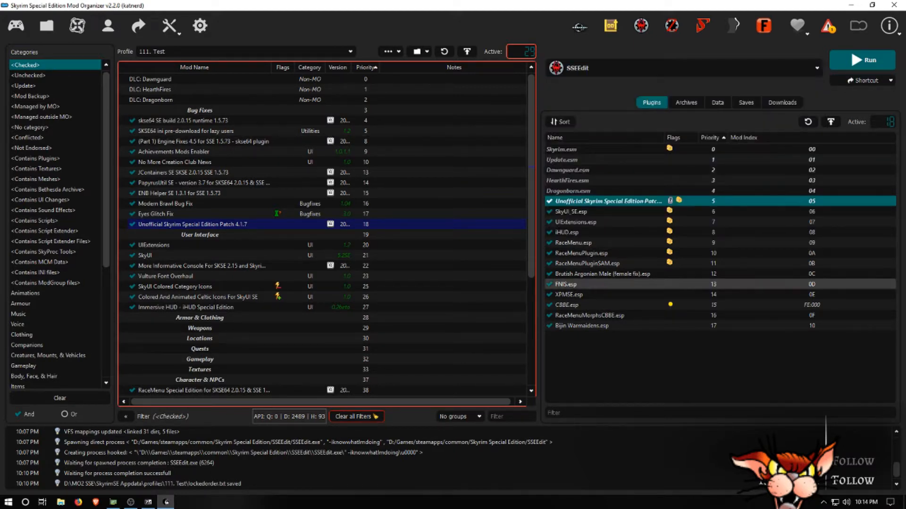
{"action": "left_click", "coordinate": [864, 81]}
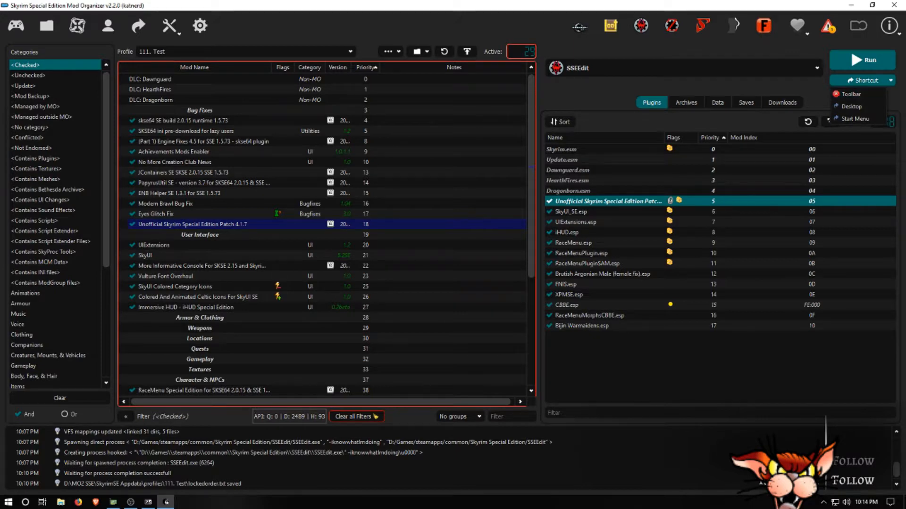
{"action": "left_click", "coordinate": [863, 80]}
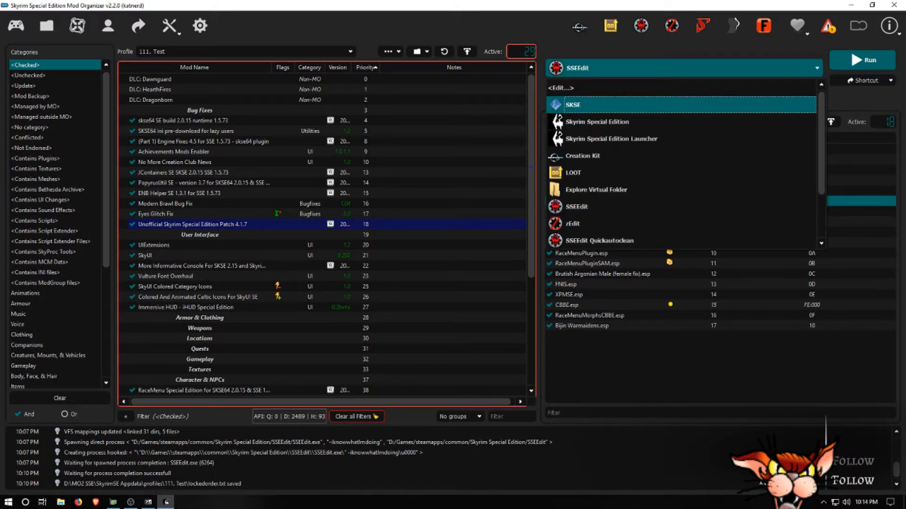
{"action": "left_click", "coordinate": [649, 104]}
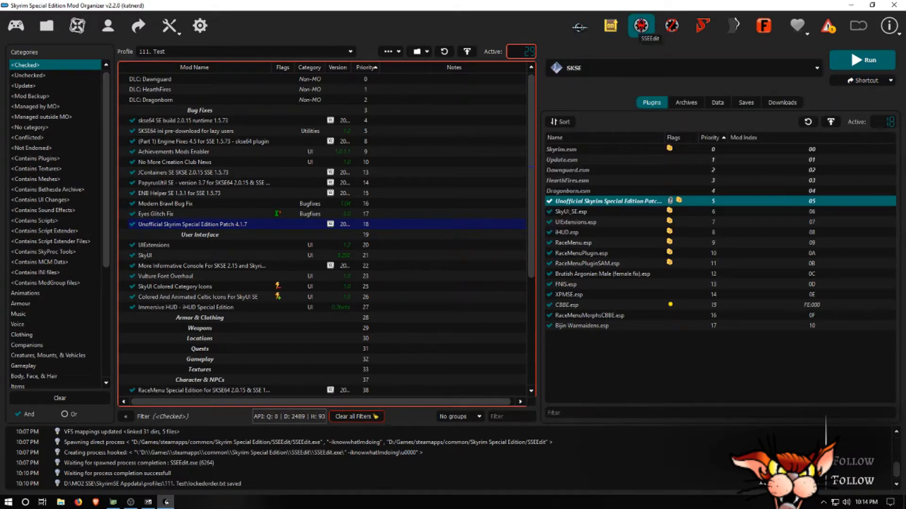
Launch SSEEdit, load all checked plugins, and activate every available ModGroup
{"action": "left_click", "coordinate": [641, 26]}
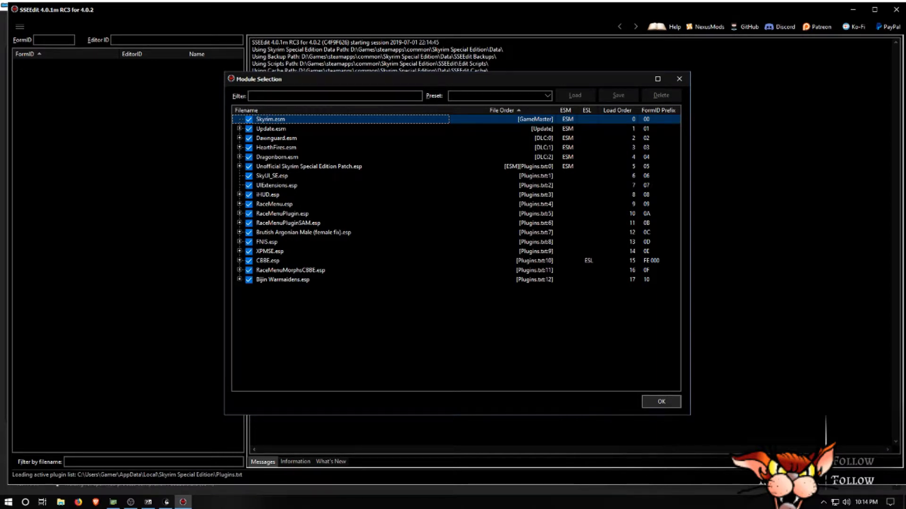
{"action": "left_click", "coordinate": [660, 401]}
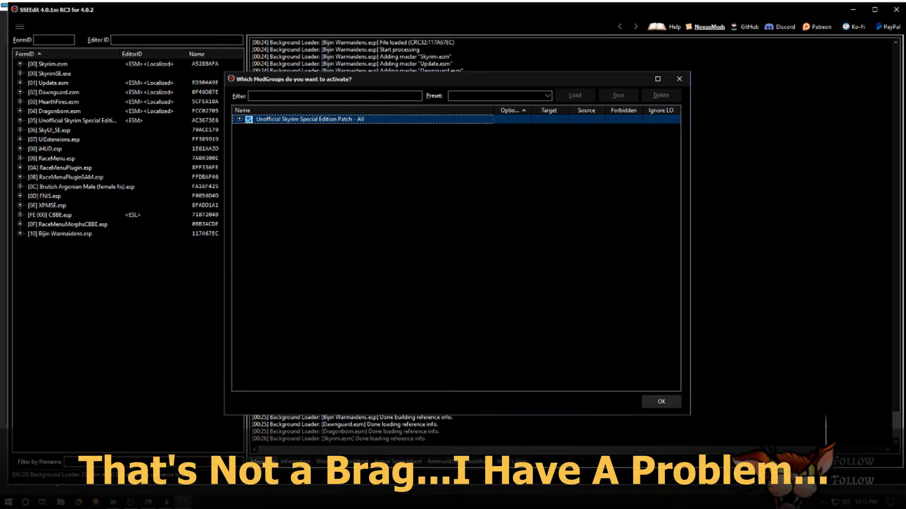
{"action": "right_click", "coordinate": [283, 172]}
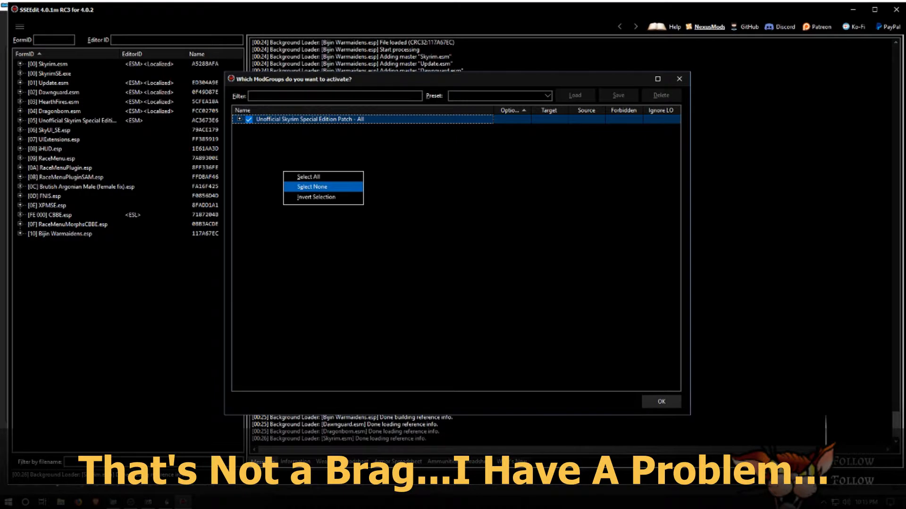
{"action": "left_click", "coordinate": [309, 177]}
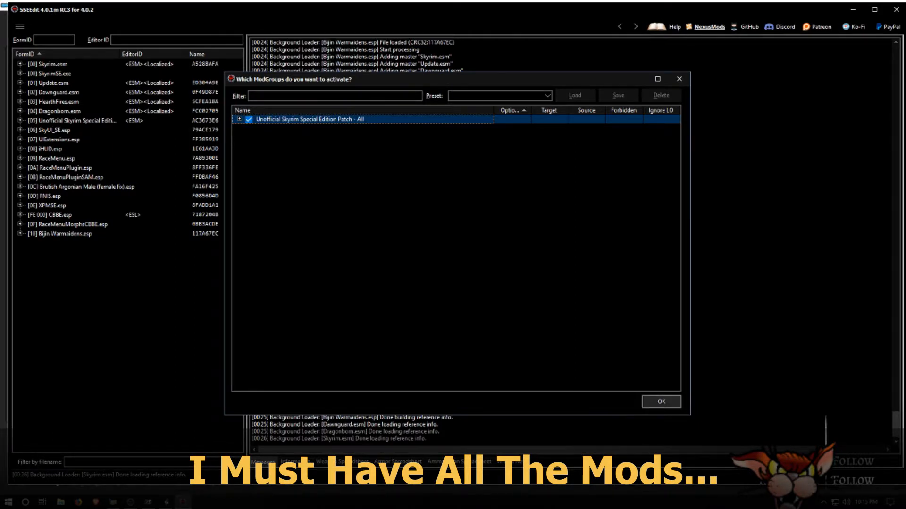
{"action": "left_click", "coordinate": [662, 402]}
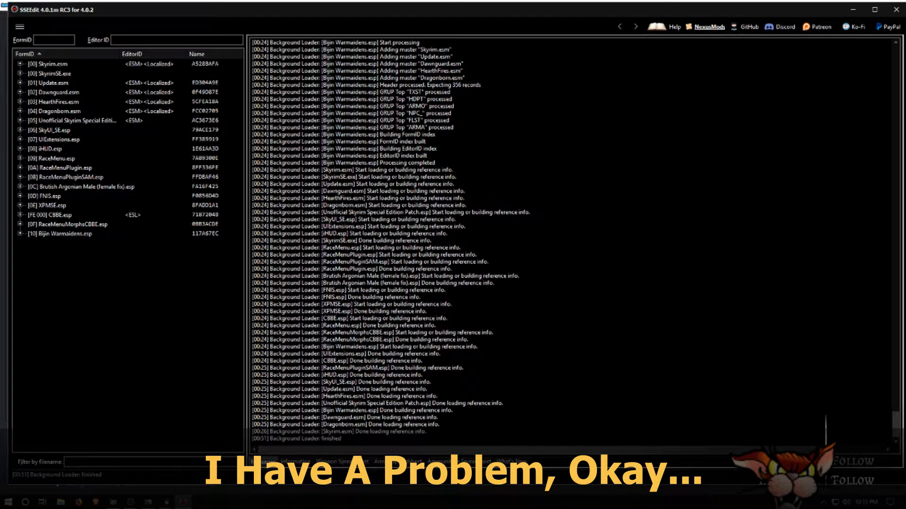
Expand the Non-Player Character (Actor) records of Bijin Warmaidens.esp and open Mjoll's record
{"action": "left_click", "coordinate": [65, 234]}
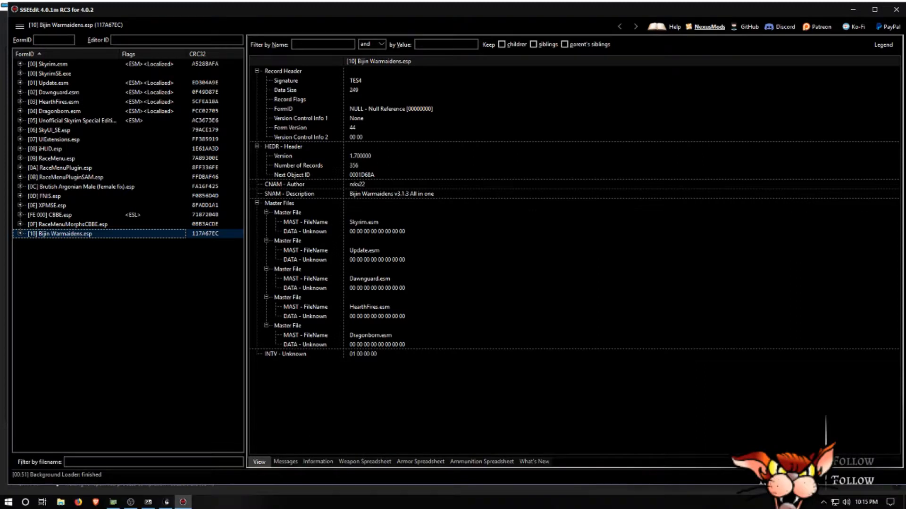
{"action": "left_click", "coordinate": [20, 234]}
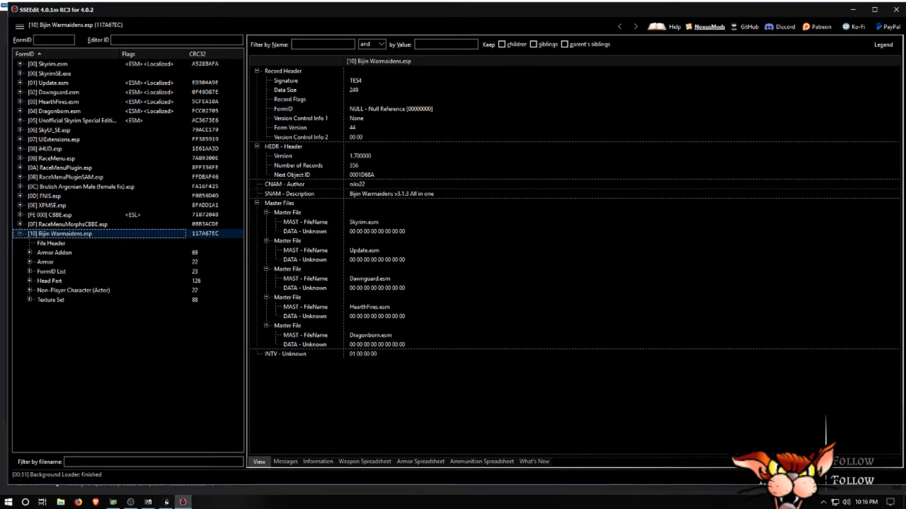
{"action": "left_click", "coordinate": [73, 290]}
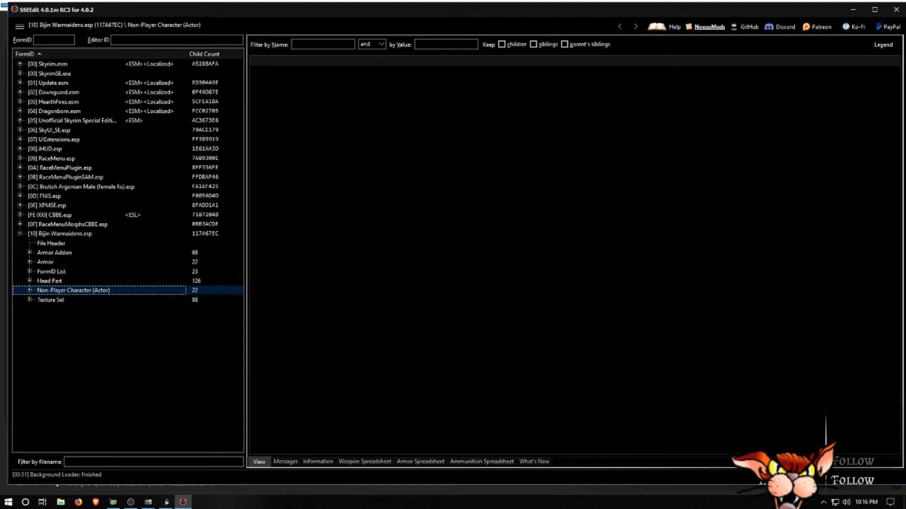
{"action": "key", "text": "Right"}
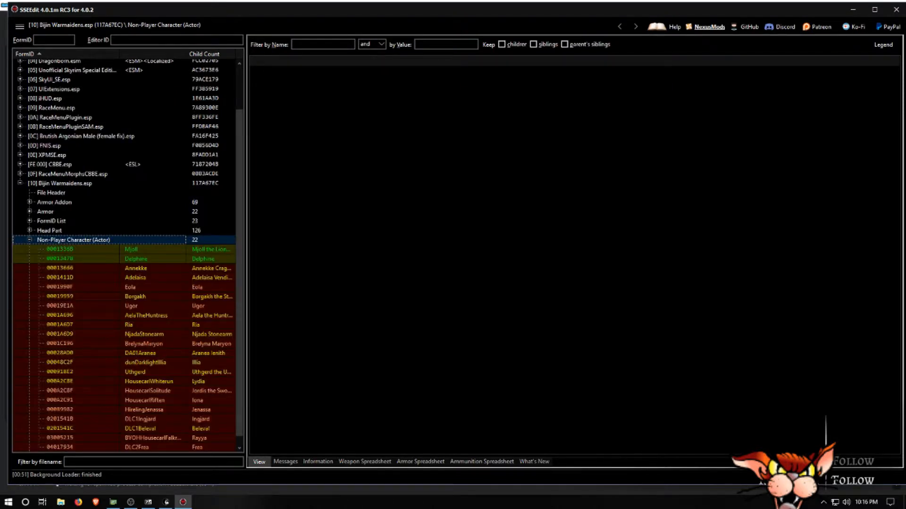
{"action": "key", "text": "Down"}
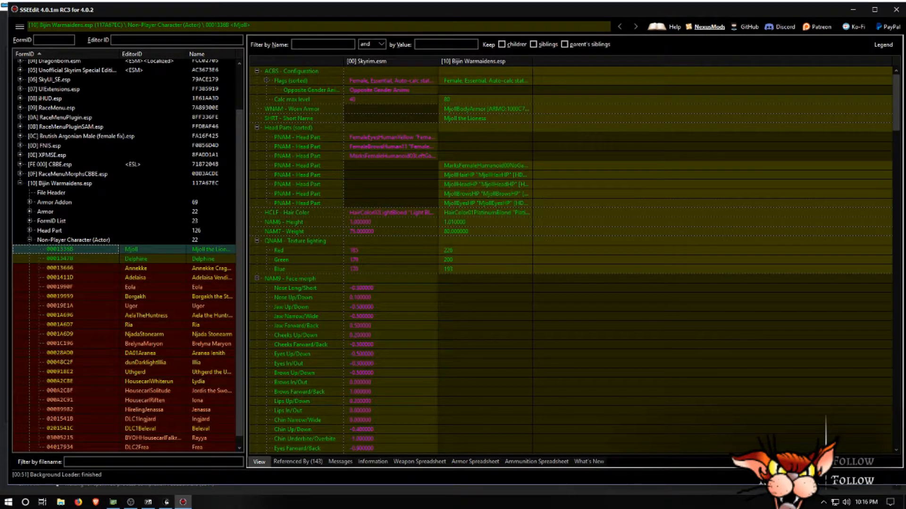
Show all rows of Mjoll's record for comparison, and hide the no-conflict and empty rows again
{"action": "right_click", "coordinate": [571, 286]}
{"action": "left_click", "coordinate": [608, 315]}
{"action": "scroll", "coordinate": [570, 283], "scroll_direction": "down", "scroll_amount": 7}
{"action": "scroll", "coordinate": [571, 283], "scroll_direction": "up", "scroll_amount": 7}
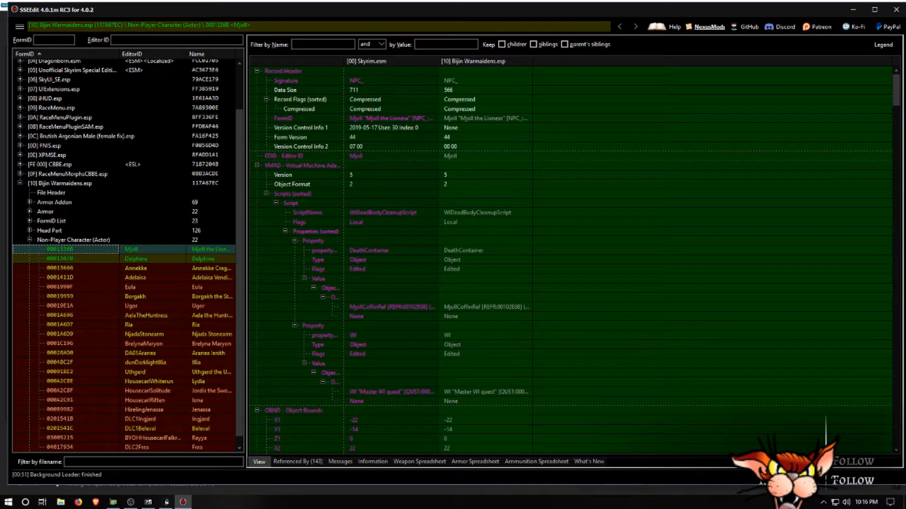
{"action": "right_click", "coordinate": [523, 279]}
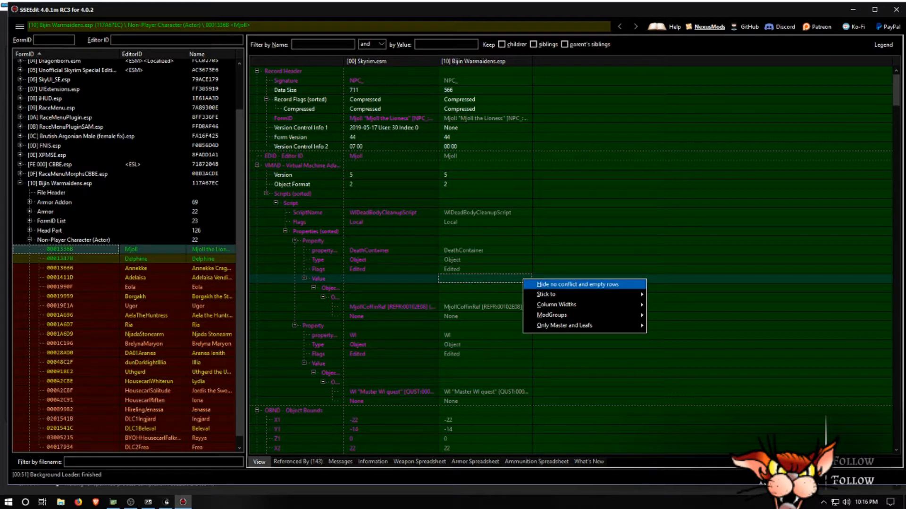
{"action": "left_click", "coordinate": [577, 284]}
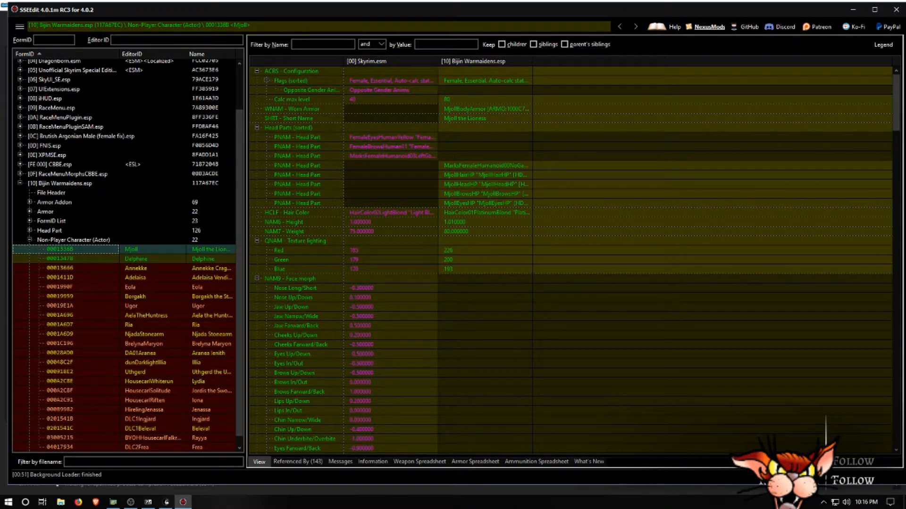
Inspect the Unofficial Skyrim Special Edition Patch file header and Delphine's record in Bijin Warmaidens.esp
{"action": "scroll", "coordinate": [125, 255], "scroll_direction": "up", "scroll_amount": 2}
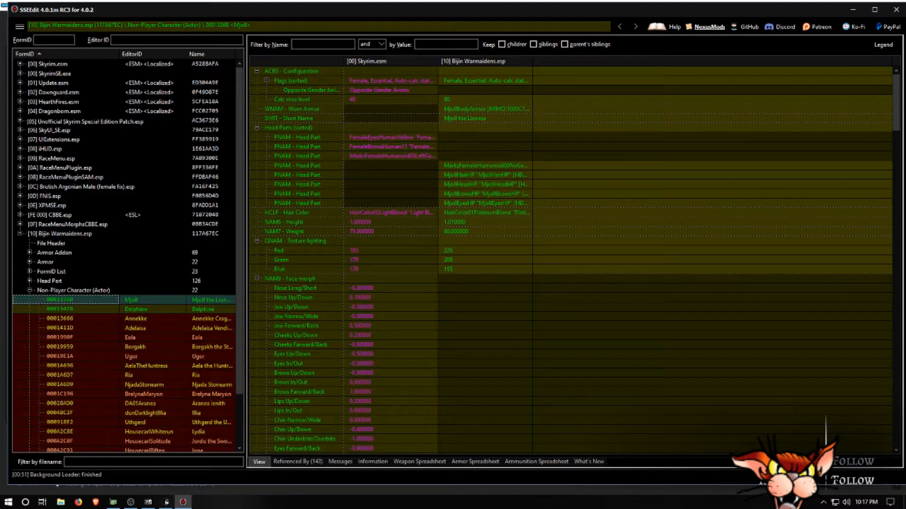
{"action": "left_click", "coordinate": [75, 121]}
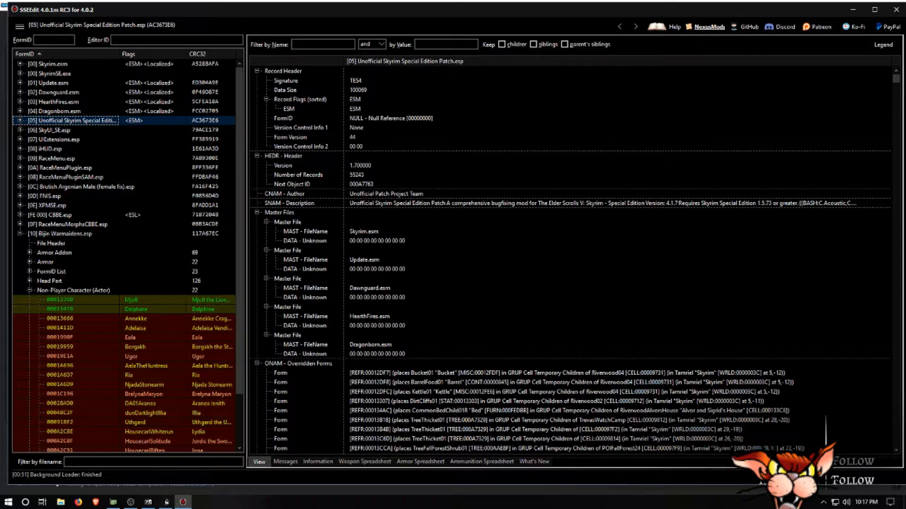
{"action": "left_click", "coordinate": [60, 309]}
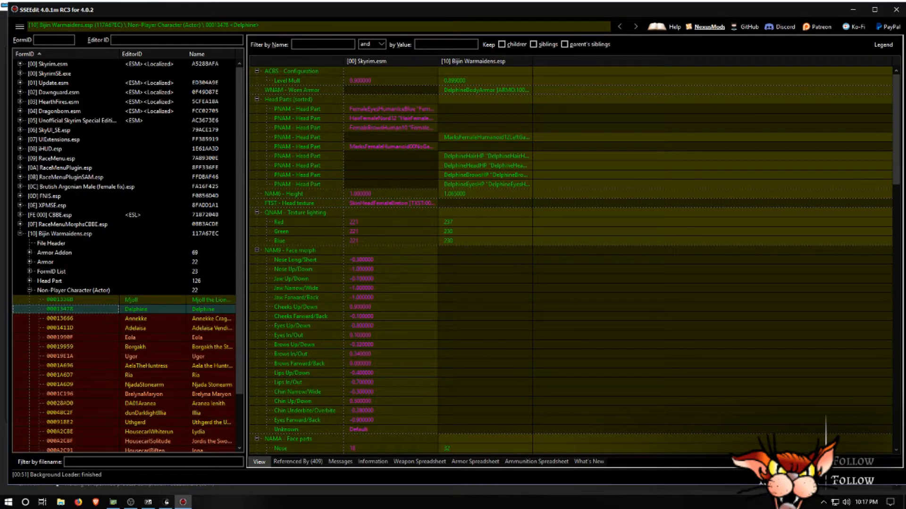
Open Annekke's record in Bijin Warmaidens.esp and examine the Unofficial Patch's conflicting VMAD script data
{"action": "left_click", "coordinate": [60, 319]}
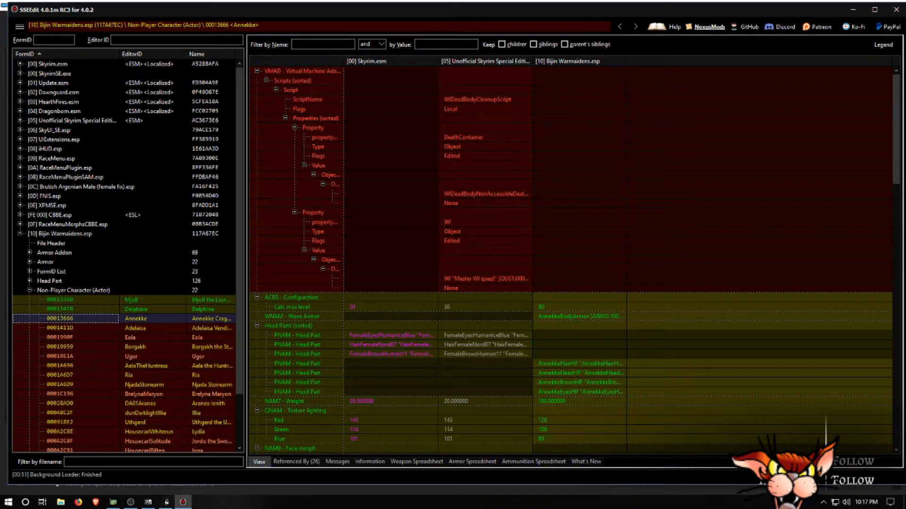
{"action": "left_click", "coordinate": [485, 71]}
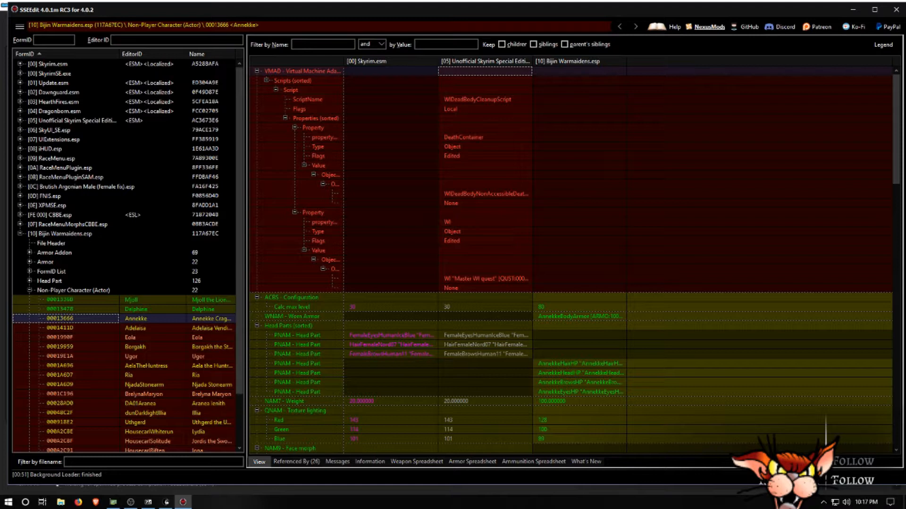
{"action": "mouse_move", "coordinate": [487, 72]}
{"action": "left_mouse_down"}
{"action": "mouse_move", "coordinate": [608, 78]}
{"action": "mouse_move", "coordinate": [480, 81]}
{"action": "left_mouse_up"}
Copy Annekke's Bijin Warmaidens record as an override into a new plain .esp file named ConflicResolution
{"action": "right_click", "coordinate": [573, 61]}
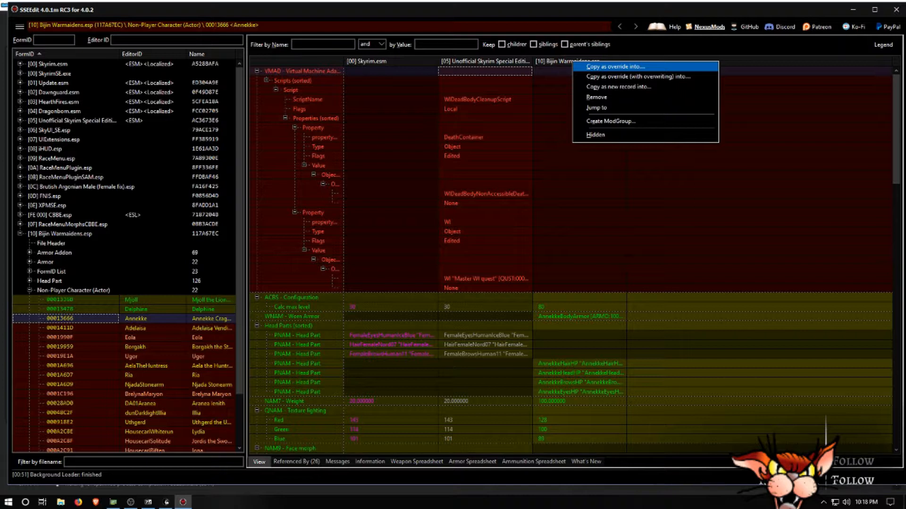
{"action": "left_click", "coordinate": [615, 67]}
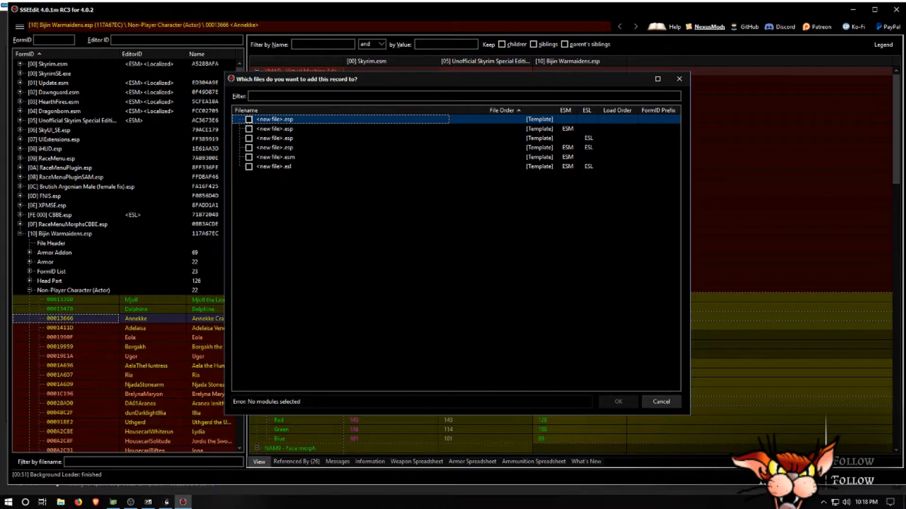
{"action": "left_click", "coordinate": [248, 119]}
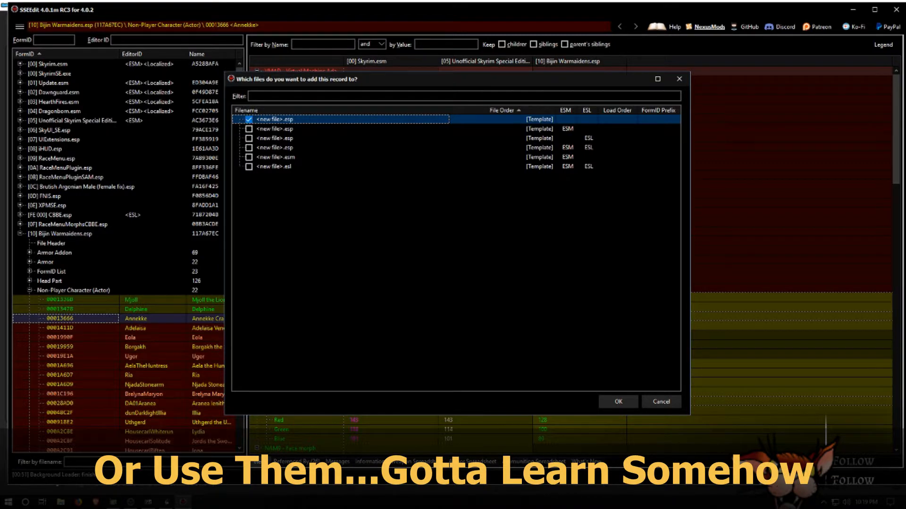
{"action": "left_click", "coordinate": [618, 402]}
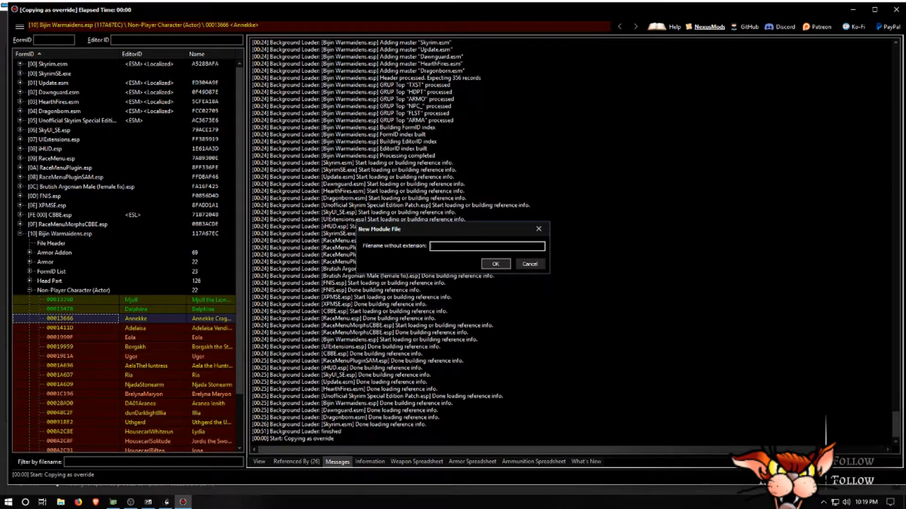
{"action": "type", "text": "ConflictResolution"}
{"action": "key", "text": "BackSpace"}
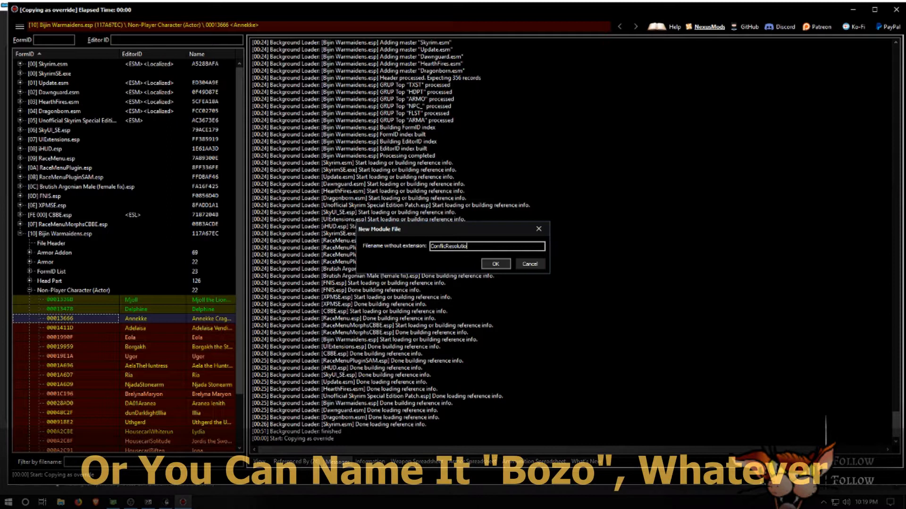
{"action": "type", "text": "n"}
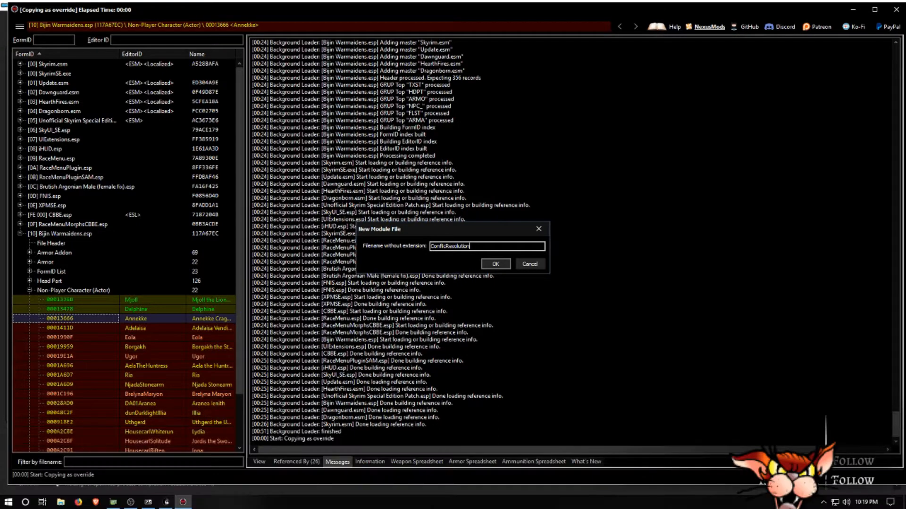
{"action": "key", "text": "Return"}
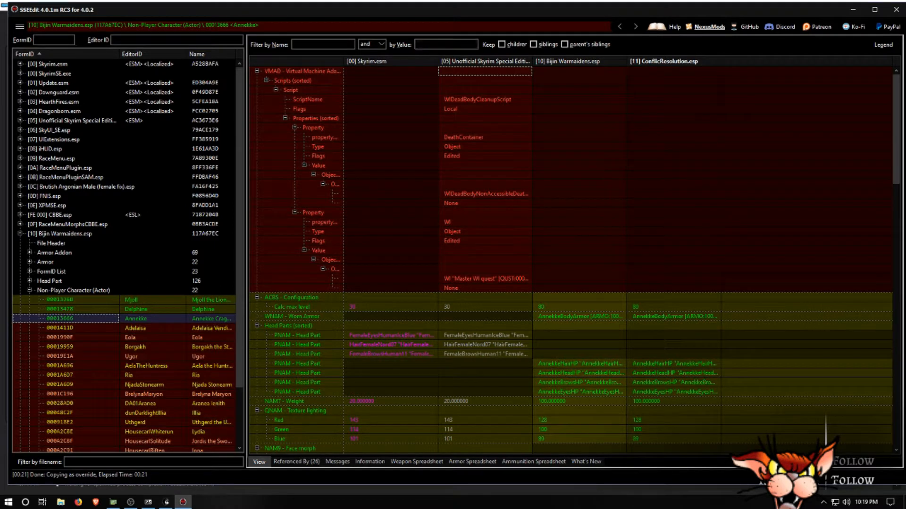
Copy the Unofficial Patch's VMAD script data into Annekke's override in ConflicResolution.esp
{"action": "left_click", "coordinate": [302, 72]}
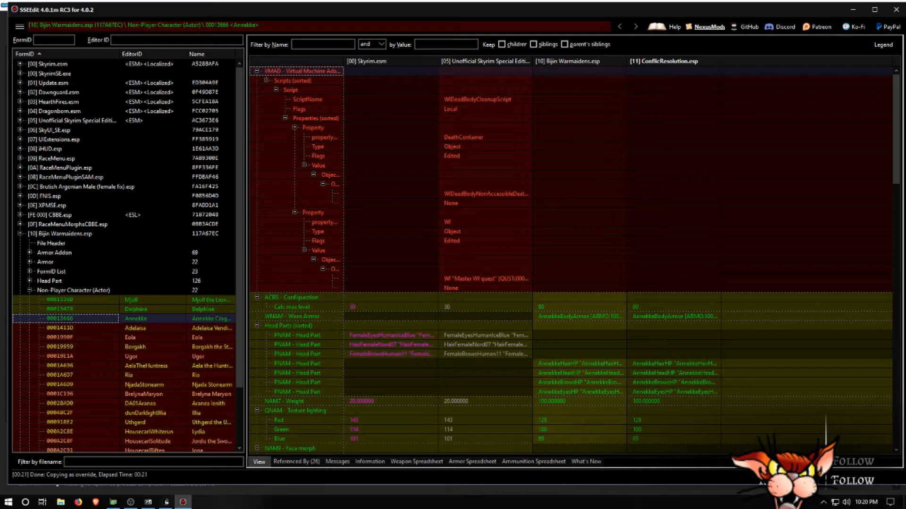
{"action": "left_click", "coordinate": [485, 72]}
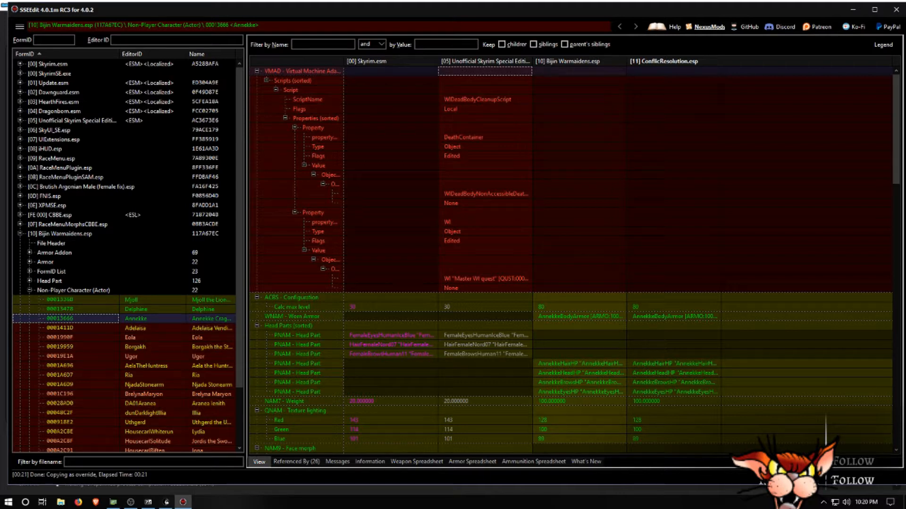
{"action": "left_click_drag", "start_coordinate": [485, 72], "coordinate": [679, 82]}
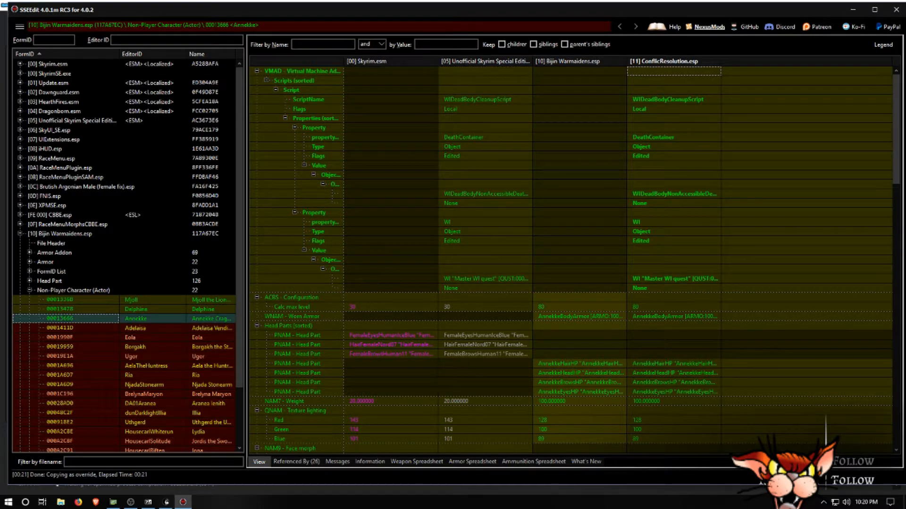
Compare the conflict status of the neighbouring actor records and review Annekke's override against the other plugins, from scripts to tint layers
{"action": "left_click", "coordinate": [60, 327]}
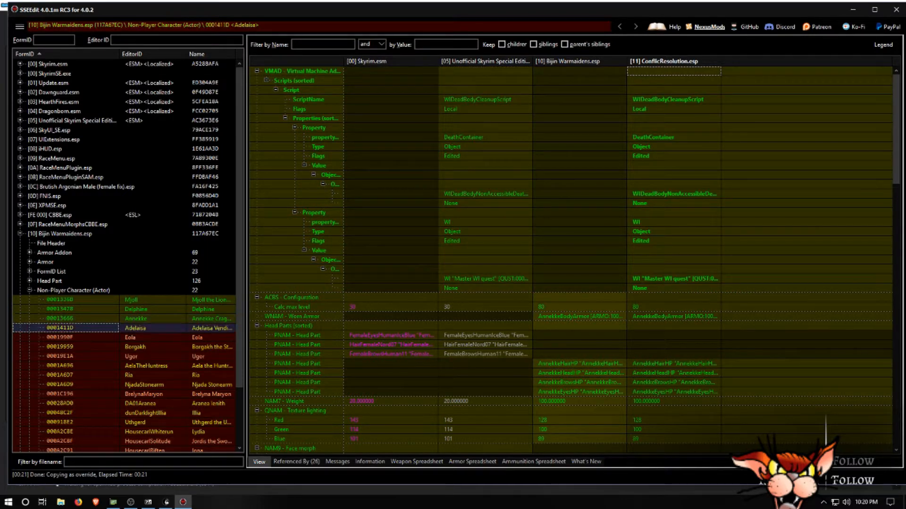
{"action": "key", "text": "Up"}
{"action": "key", "text": "Up"}
{"action": "key", "text": "Up"}
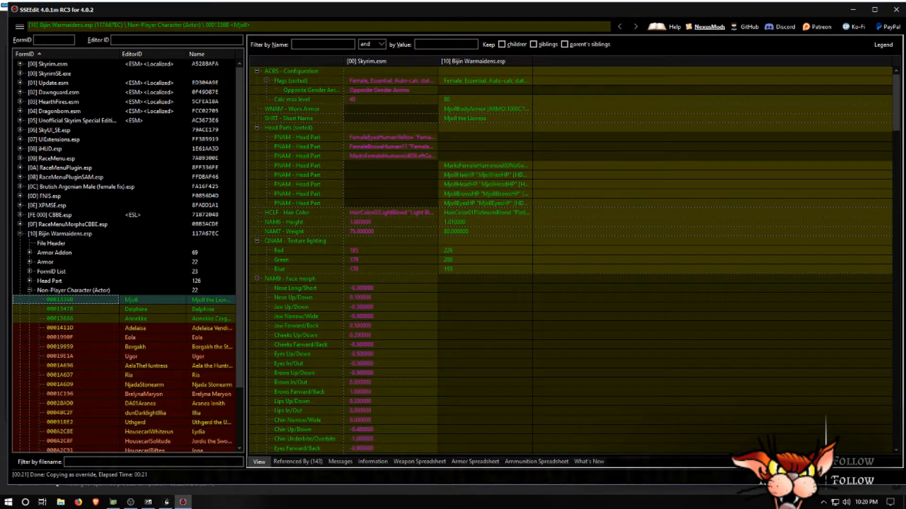
{"action": "key", "text": "Down"}
{"action": "key", "text": "Down"}
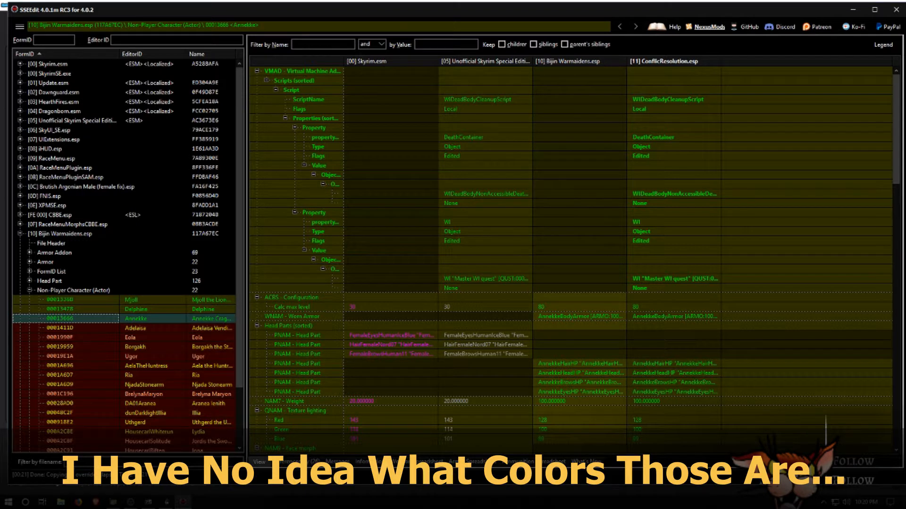
{"action": "scroll", "coordinate": [571, 260], "scroll_direction": "down", "scroll_amount": 15}
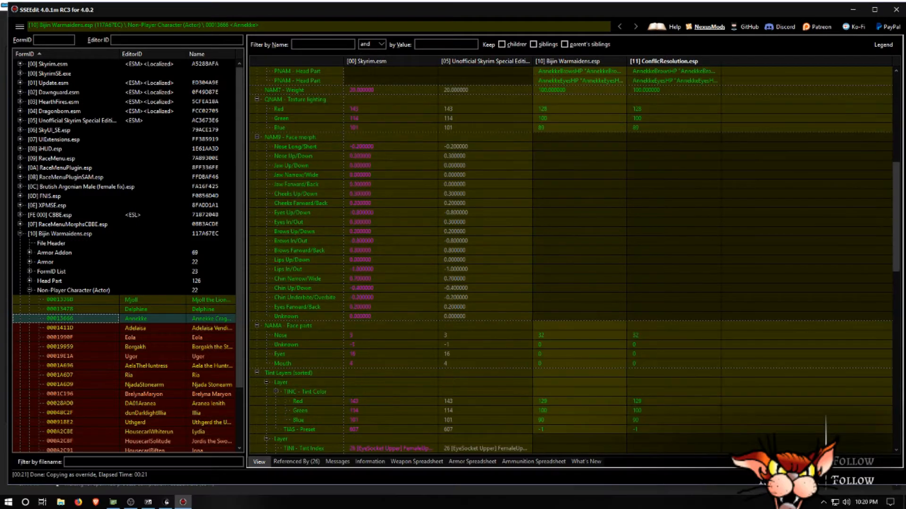
{"action": "scroll", "coordinate": [574, 261], "scroll_direction": "down", "scroll_amount": 12}
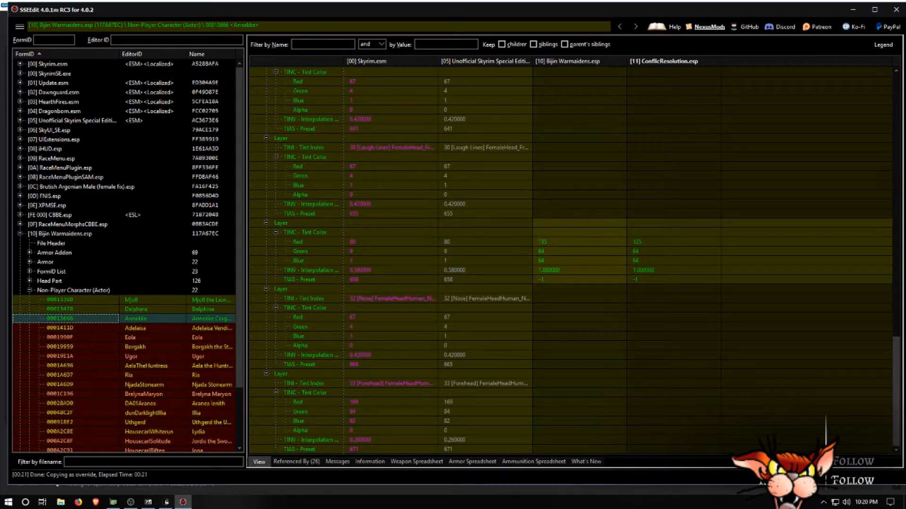
{"action": "scroll", "coordinate": [571, 260], "scroll_direction": "up", "scroll_amount": 20}
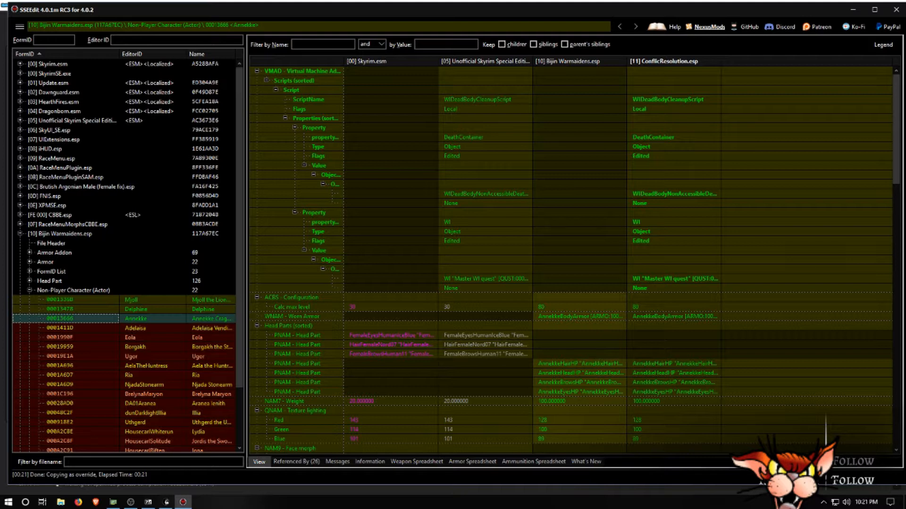
{"action": "scroll", "coordinate": [574, 261], "scroll_direction": "down", "scroll_amount": 8}
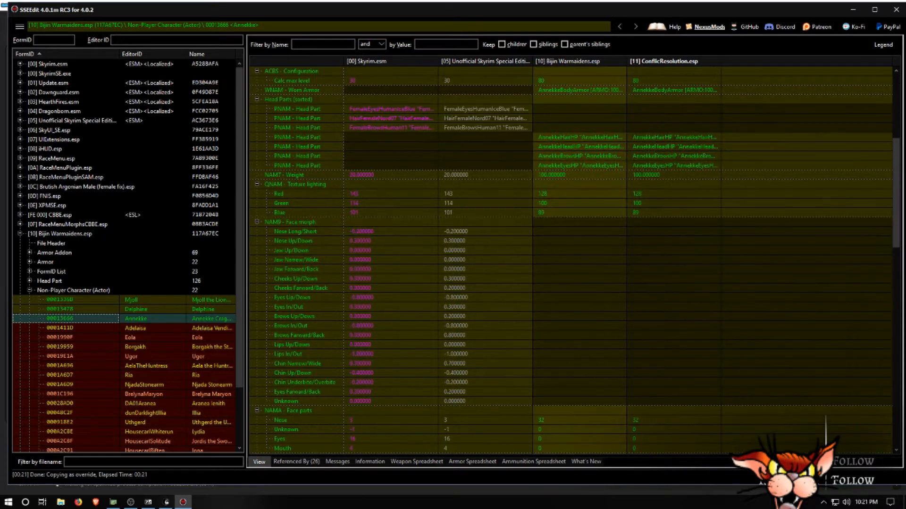
{"action": "scroll", "coordinate": [574, 260], "scroll_direction": "up", "scroll_amount": 8}
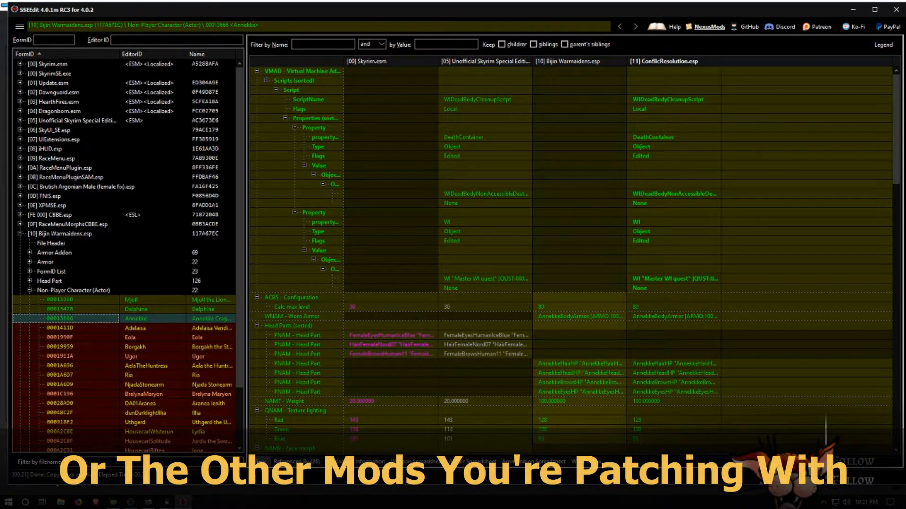
Show all rows of Annekke's record and examine its worn armor, items, head parts, face morph and skills across the plugins
{"action": "left_click", "coordinate": [579, 317]}
{"action": "right_click", "coordinate": [600, 314]}
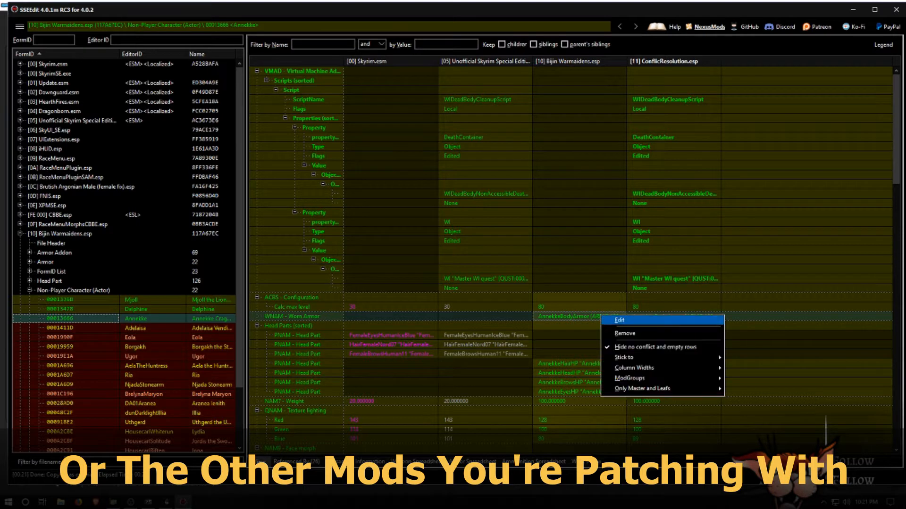
{"action": "left_click", "coordinate": [627, 347]}
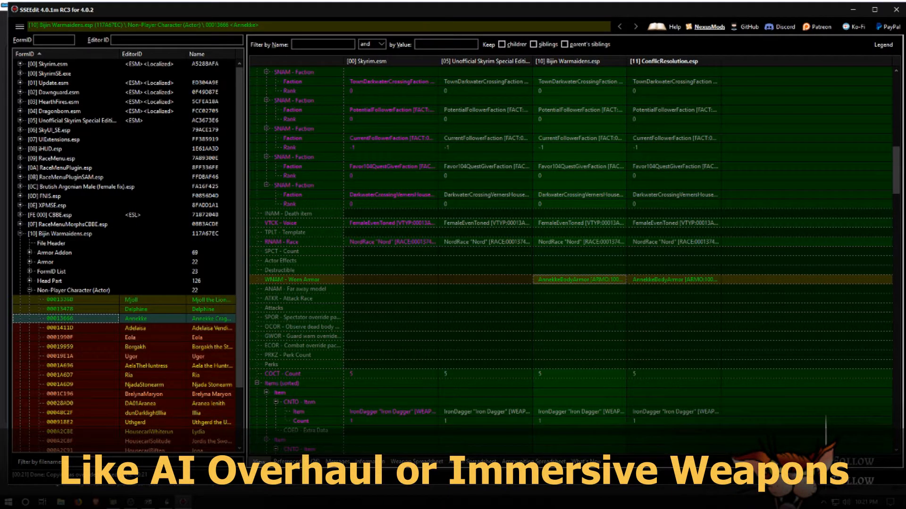
{"action": "scroll", "coordinate": [570, 250], "scroll_direction": "down", "scroll_amount": 9}
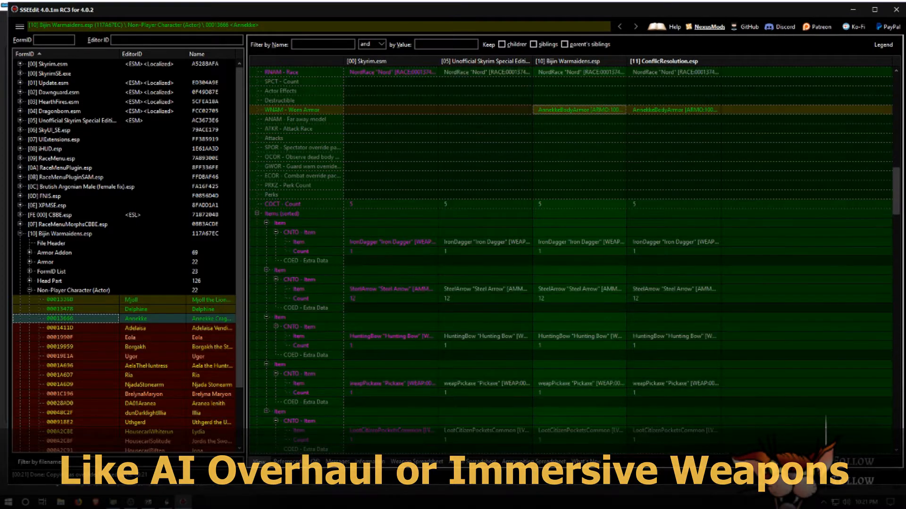
{"action": "scroll", "coordinate": [571, 259], "scroll_direction": "down", "scroll_amount": 15}
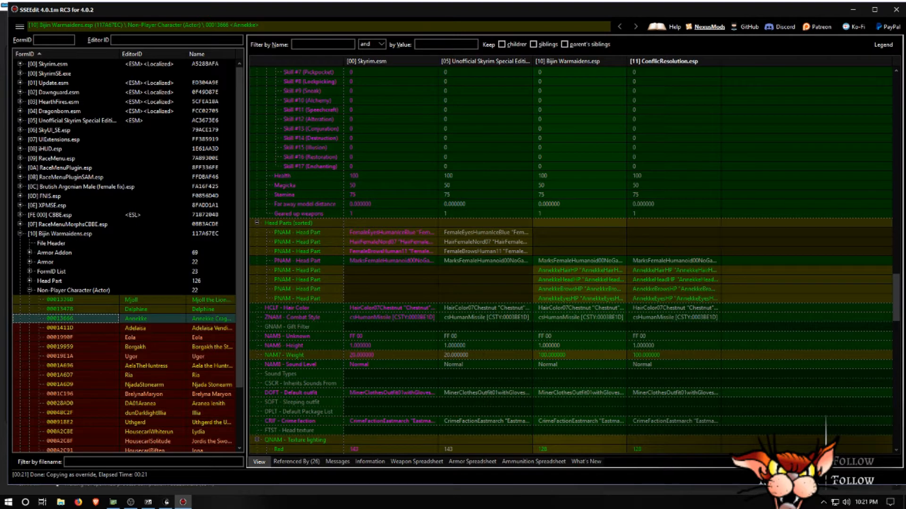
{"action": "left_click", "coordinate": [673, 223]}
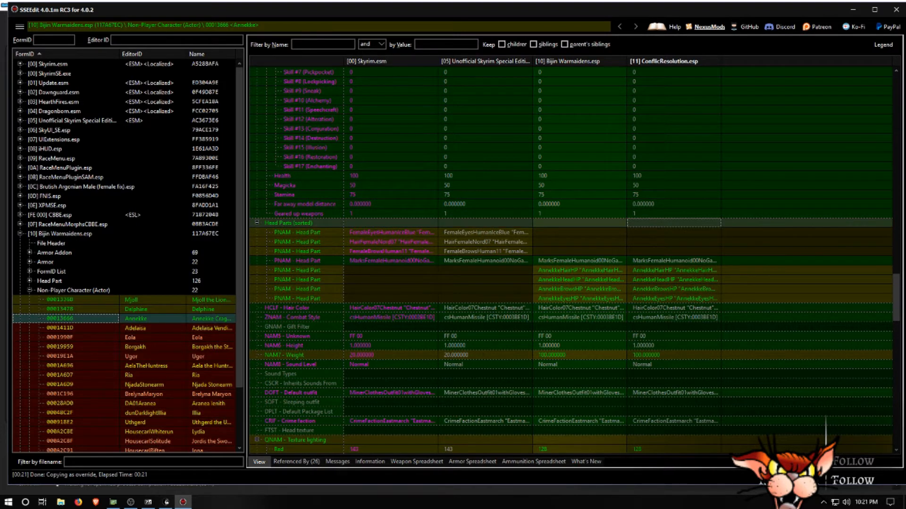
{"action": "scroll", "coordinate": [571, 259], "scroll_direction": "down", "scroll_amount": 7}
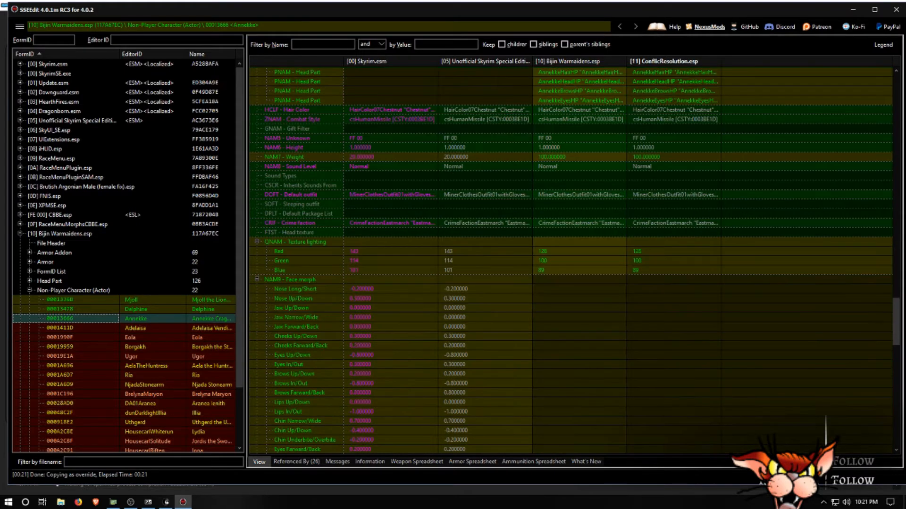
{"action": "scroll", "coordinate": [571, 260], "scroll_direction": "up", "scroll_amount": 20}
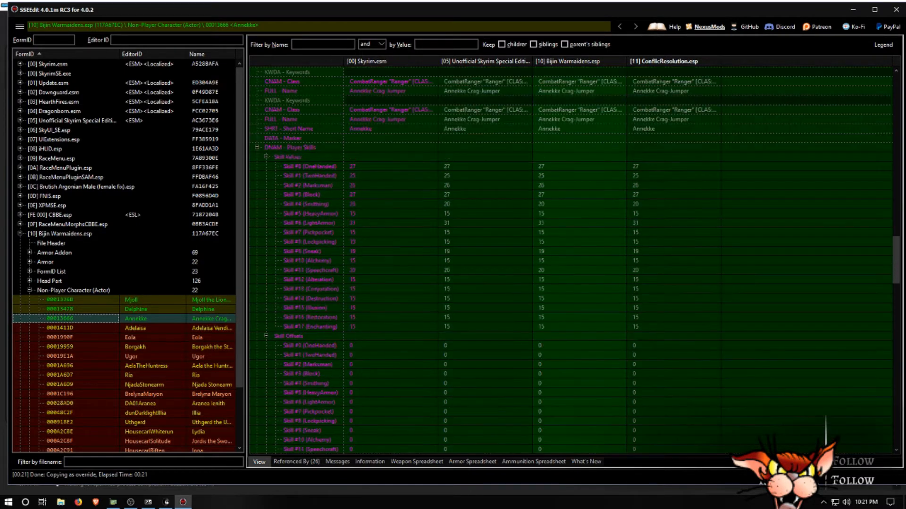
Hide the no-conflict and empty rows again and review the remaining rows of Annekke's record
{"action": "right_click", "coordinate": [531, 242]}
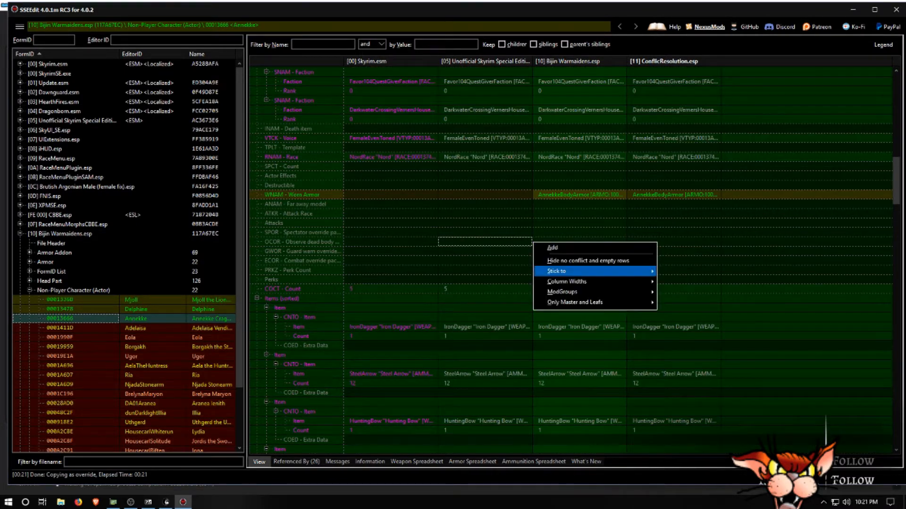
{"action": "left_click", "coordinate": [569, 260]}
{"action": "scroll", "coordinate": [570, 259], "scroll_direction": "up", "scroll_amount": 15}
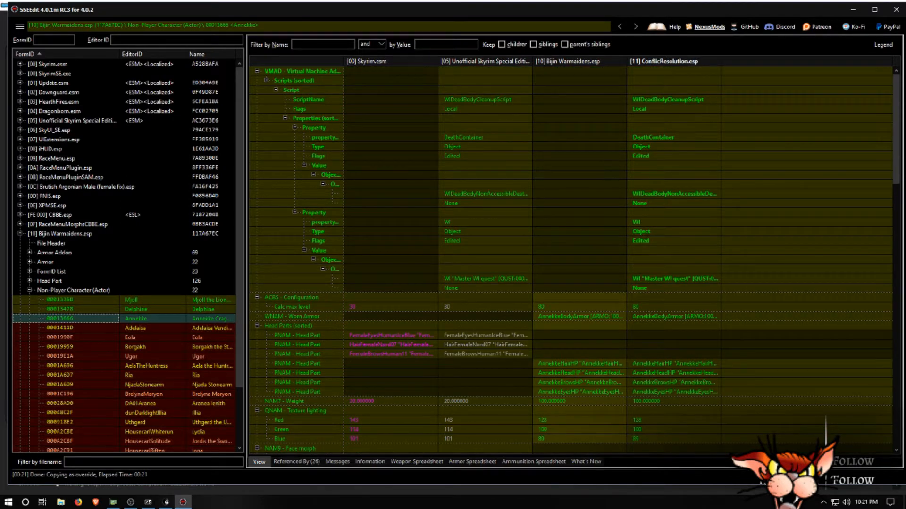
{"action": "scroll", "coordinate": [571, 260], "scroll_direction": "down", "scroll_amount": 5}
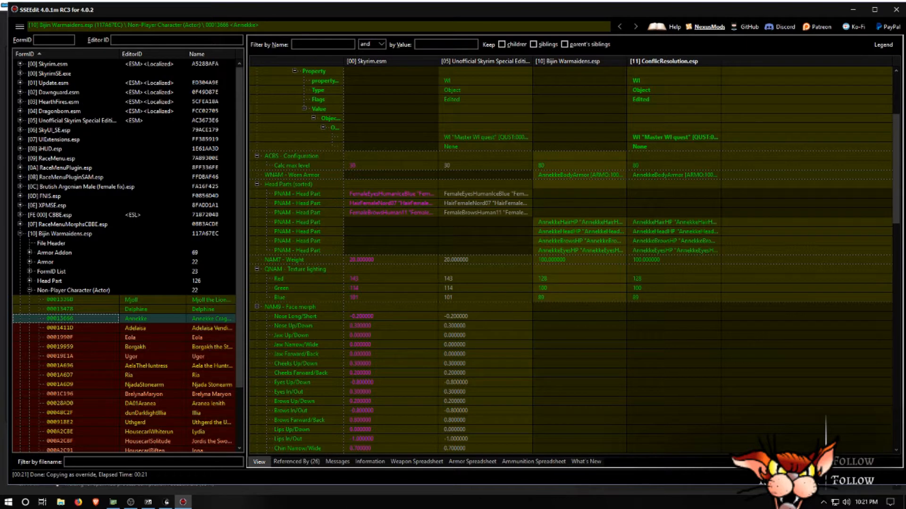
{"action": "scroll", "coordinate": [570, 259], "scroll_direction": "down", "scroll_amount": 8}
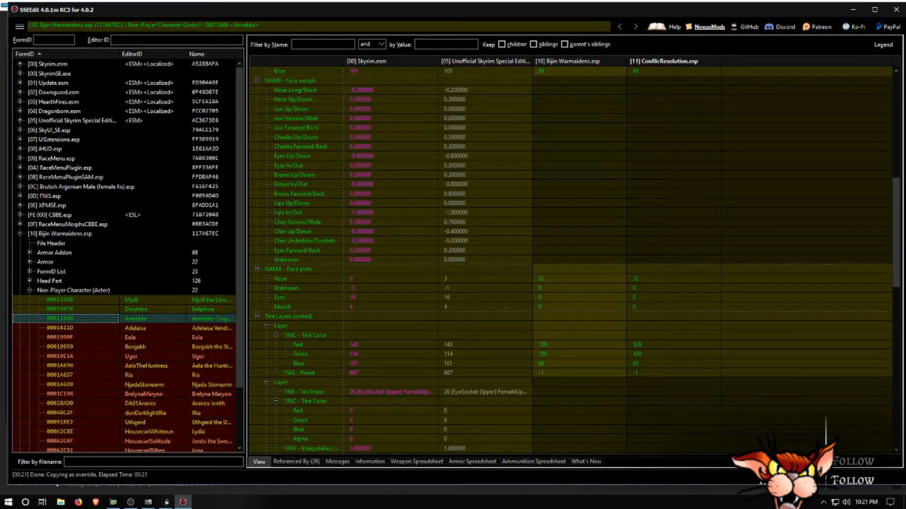
{"action": "scroll", "coordinate": [571, 259], "scroll_direction": "up", "scroll_amount": 13}
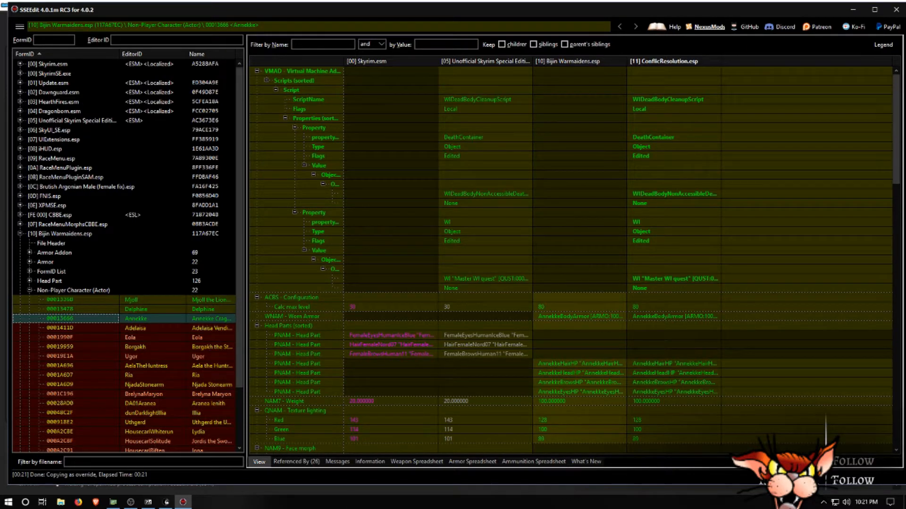
Copy Adelaisa's Bijin Warmaidens record as an override into ConflicResolution.esp
{"action": "left_click", "coordinate": [60, 328]}
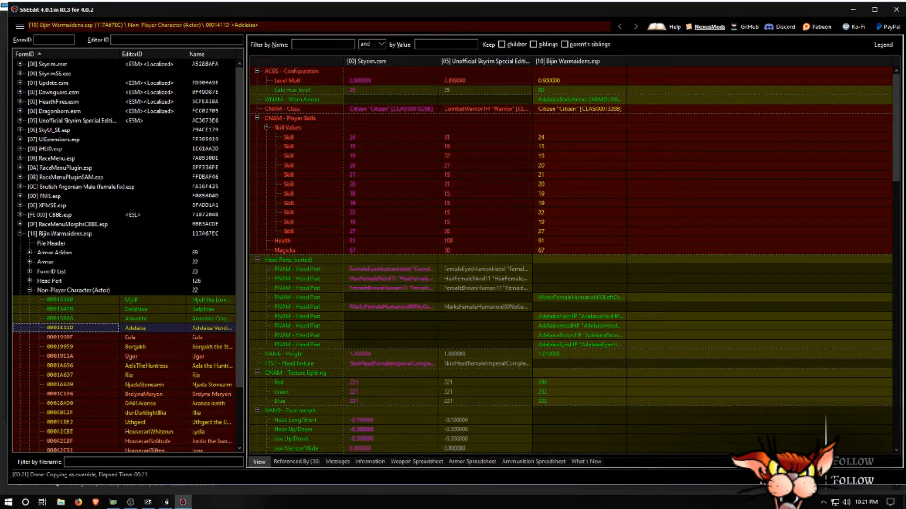
{"action": "right_click", "coordinate": [580, 61]}
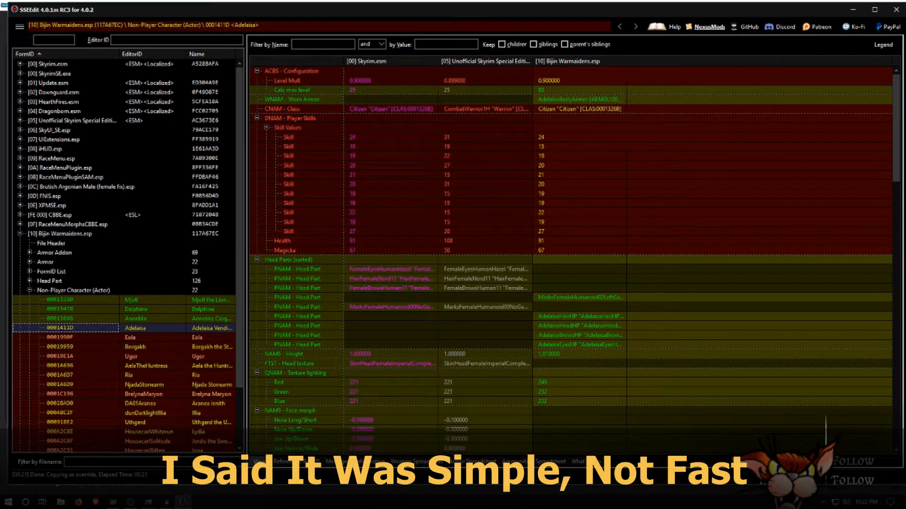
{"action": "left_click", "coordinate": [623, 66]}
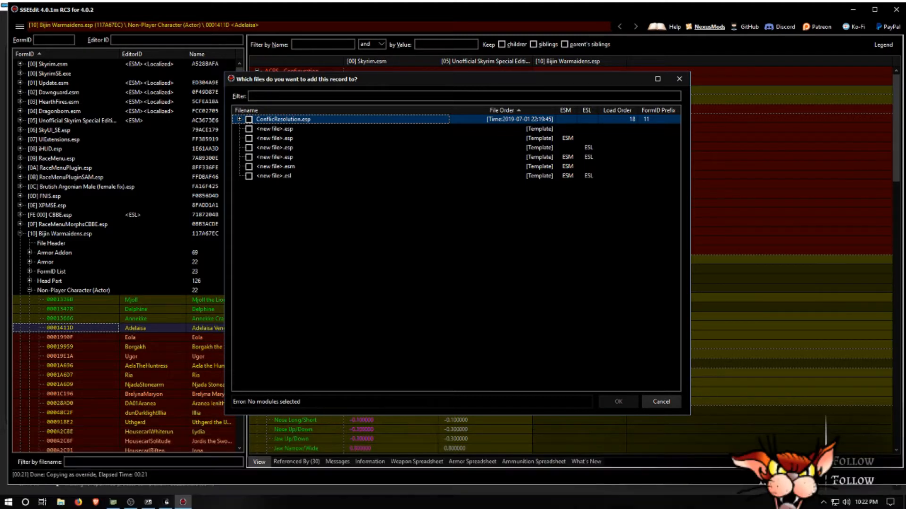
{"action": "left_click", "coordinate": [249, 120]}
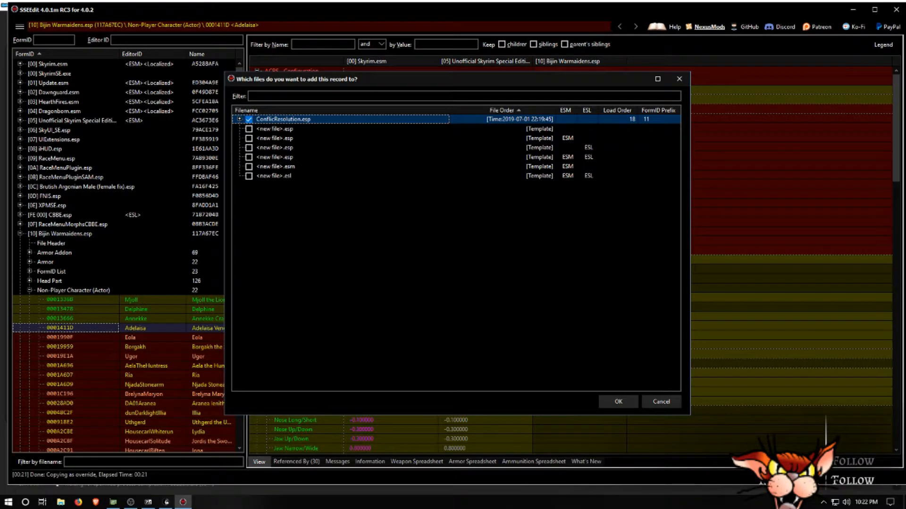
{"action": "left_click", "coordinate": [618, 402]}
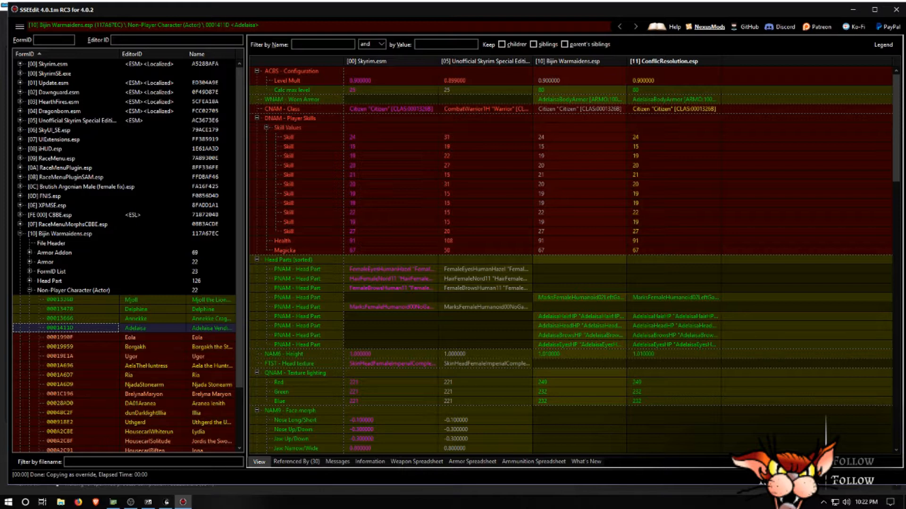
Carry the Unofficial Skyrim Special Edition Patch's Level Mult of 0.899000 and CombatWarrior1H "Warrior" class into Adelaisa's ConflicResolution.esp override
{"action": "left_click", "coordinate": [484, 80]}
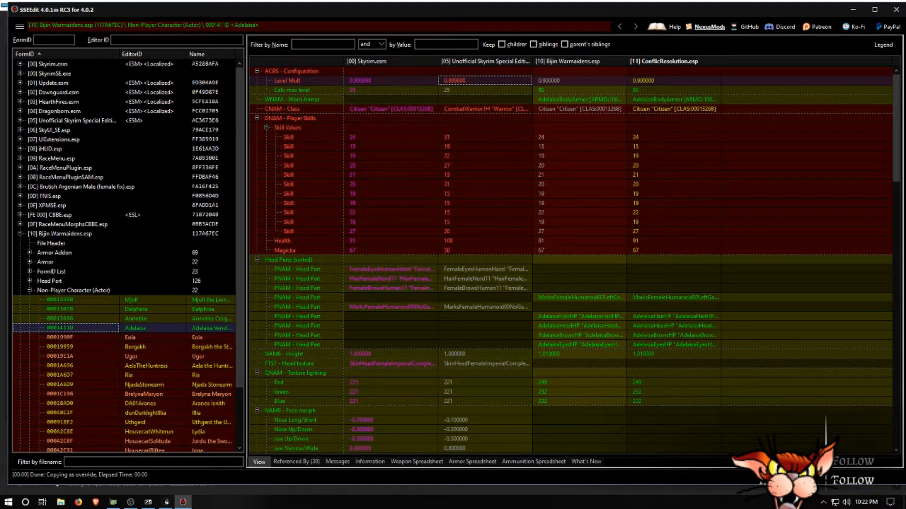
{"action": "left_click_drag", "start_coordinate": [465, 81], "coordinate": [680, 83]}
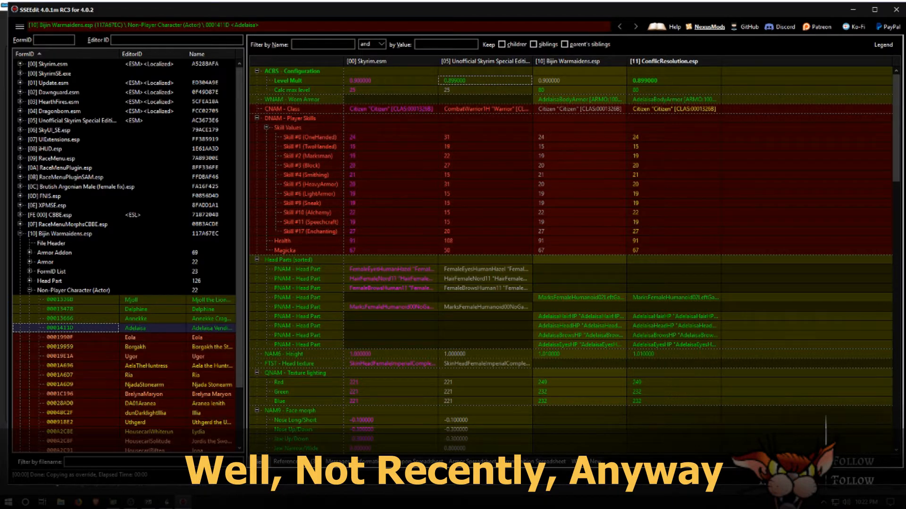
{"action": "left_click", "coordinate": [485, 109]}
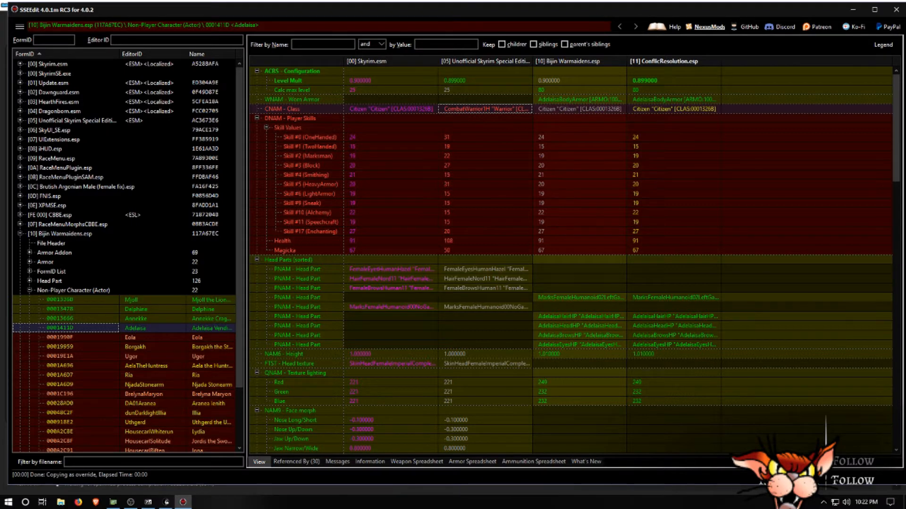
{"action": "left_click_drag", "start_coordinate": [485, 109], "coordinate": [672, 110]}
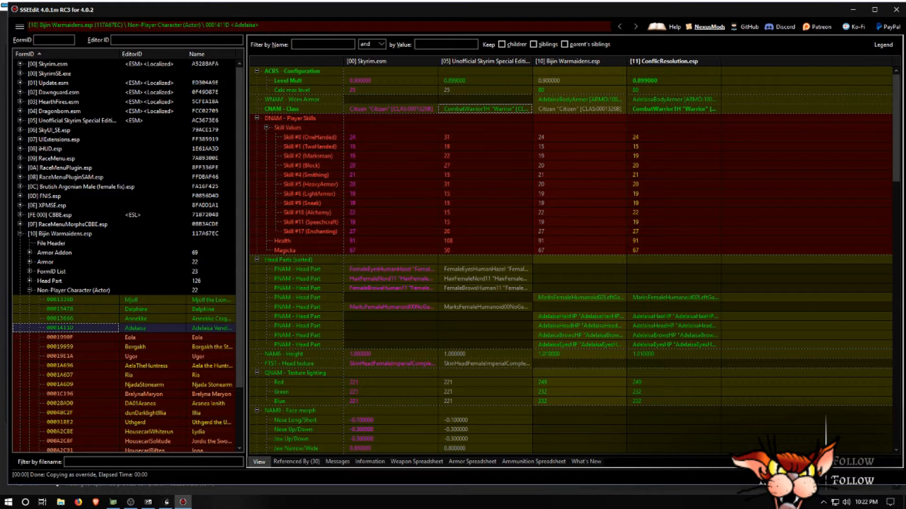
Carry the Unofficial Patch's whole Player Skills block into Adelaisa's override and look over the remaining Bijin Warmaidens actor records
{"action": "left_click", "coordinate": [485, 118]}
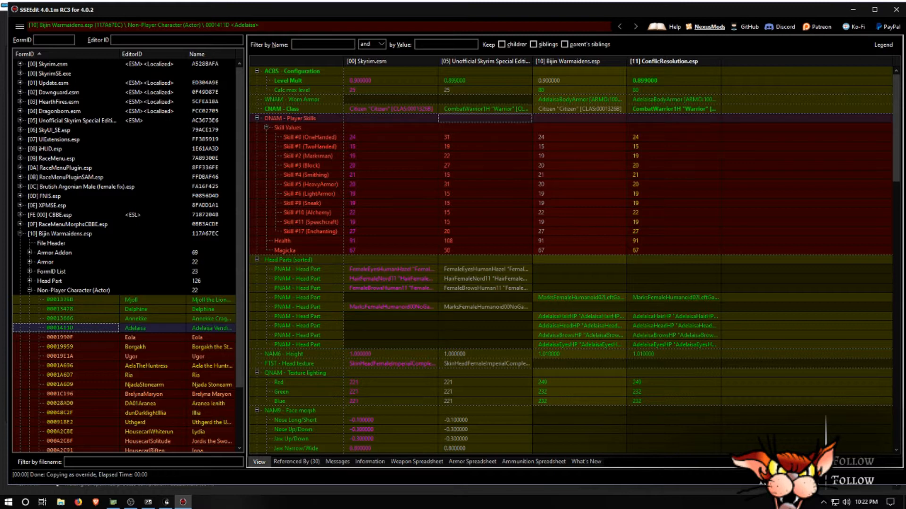
{"action": "left_click_drag", "start_coordinate": [485, 118], "coordinate": [675, 127]}
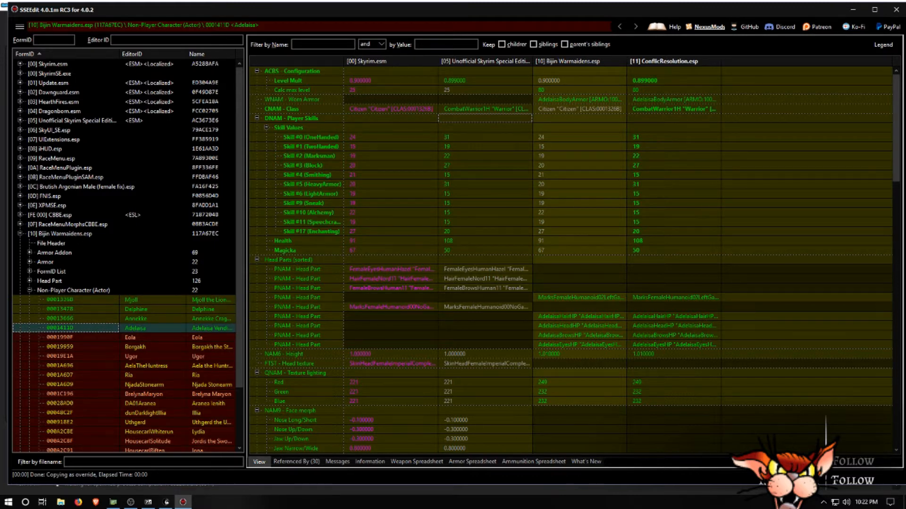
{"action": "left_click", "coordinate": [60, 338]}
{"action": "left_click", "coordinate": [59, 329]}
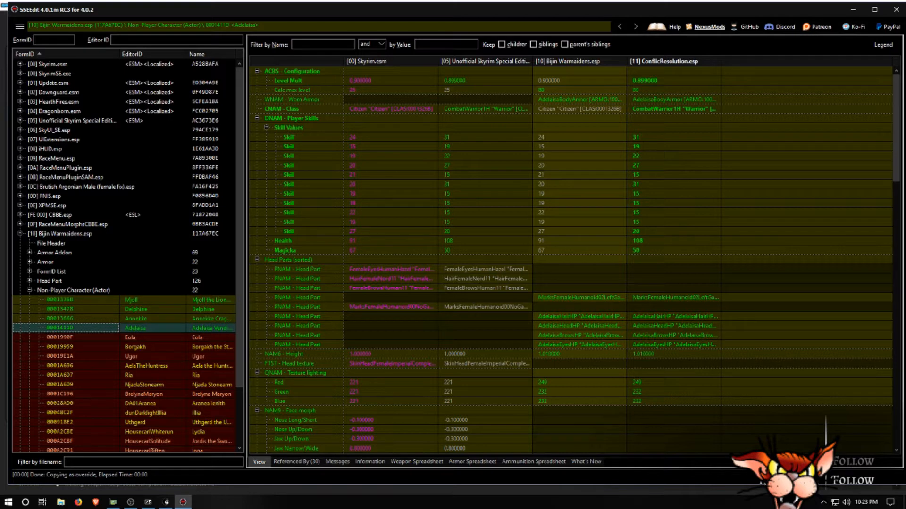
{"action": "scroll", "coordinate": [188, 316], "scroll_direction": "down", "scroll_amount": 3}
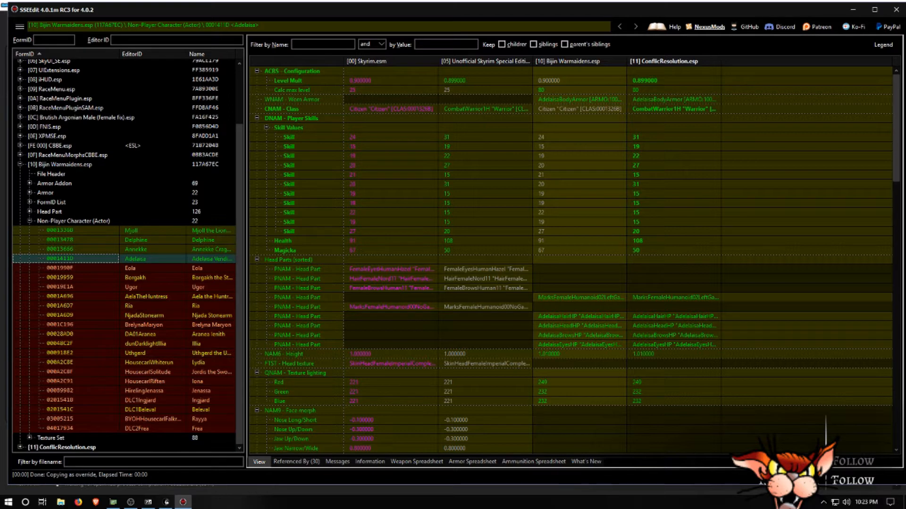
{"action": "scroll", "coordinate": [127, 255], "scroll_direction": "up", "scroll_amount": 3}
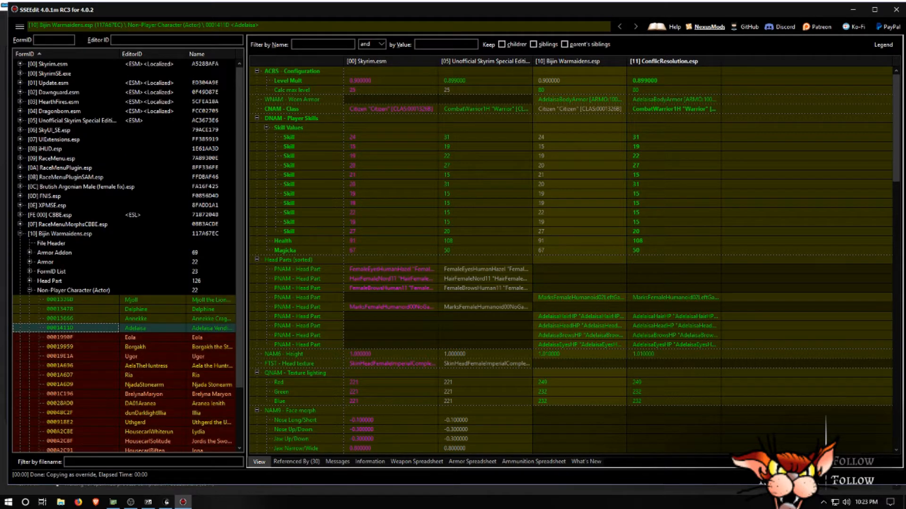
Close SSEEdit and save the changed ConflicResolution.esp with plugin backup left off
{"action": "left_click", "coordinate": [20, 26]}
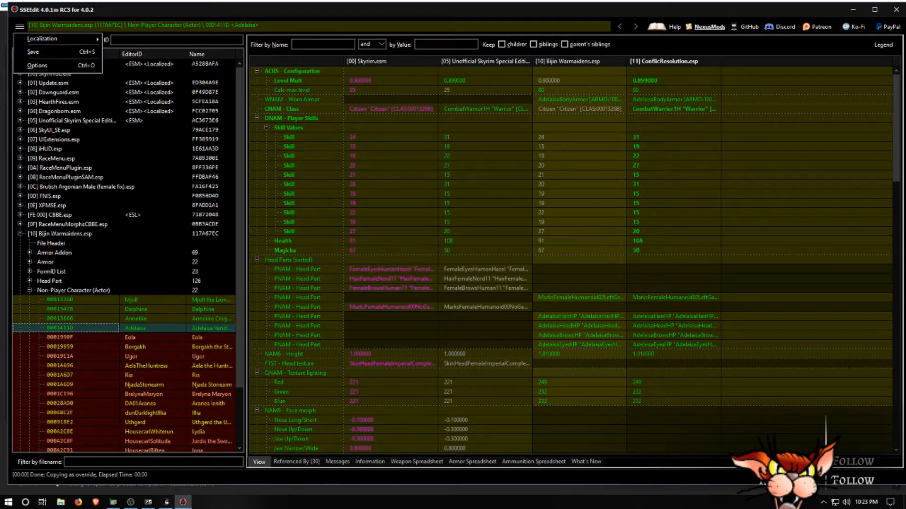
{"action": "left_click", "coordinate": [33, 52]}
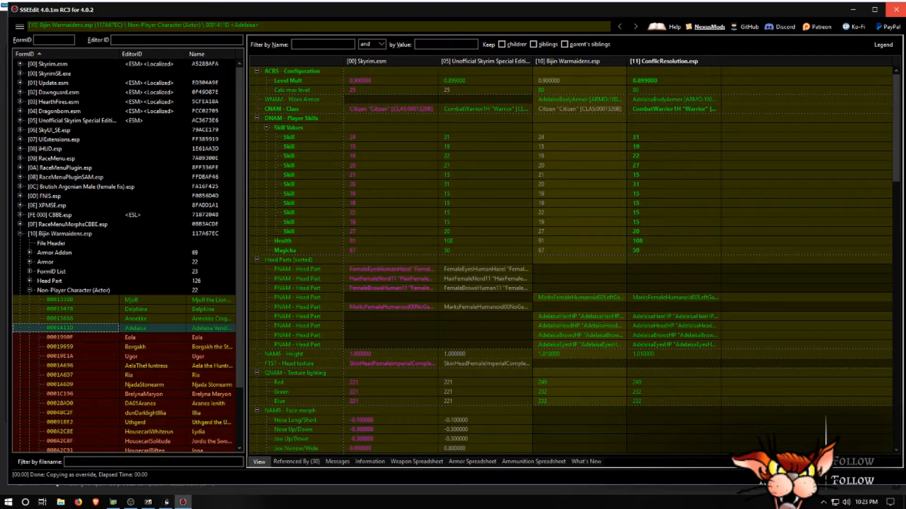
{"action": "left_click", "coordinate": [896, 10]}
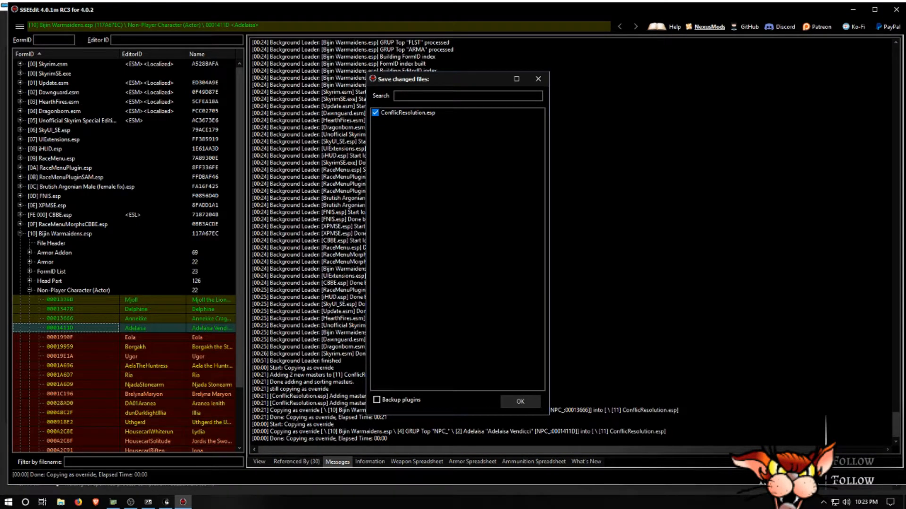
{"action": "left_click", "coordinate": [408, 113]}
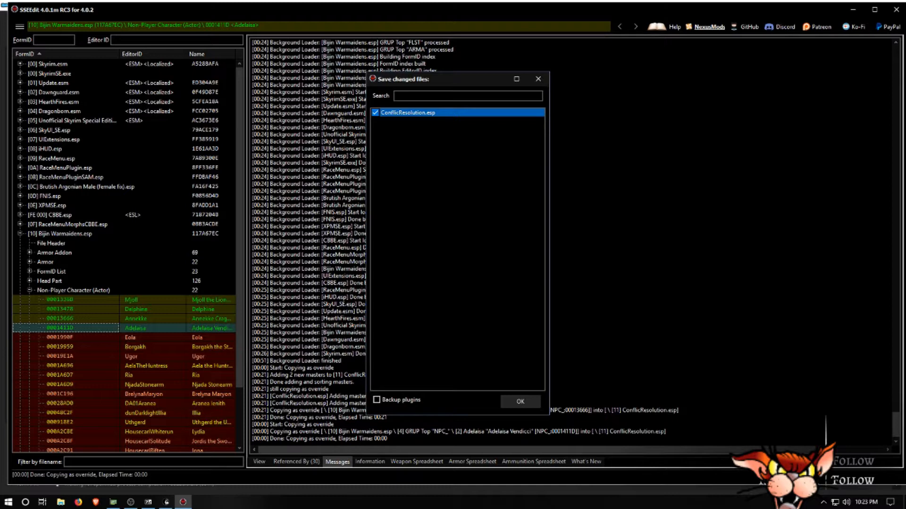
{"action": "left_click", "coordinate": [375, 113]}
{"action": "left_click", "coordinate": [375, 113]}
{"action": "left_click", "coordinate": [376, 400]}
{"action": "left_click", "coordinate": [376, 400]}
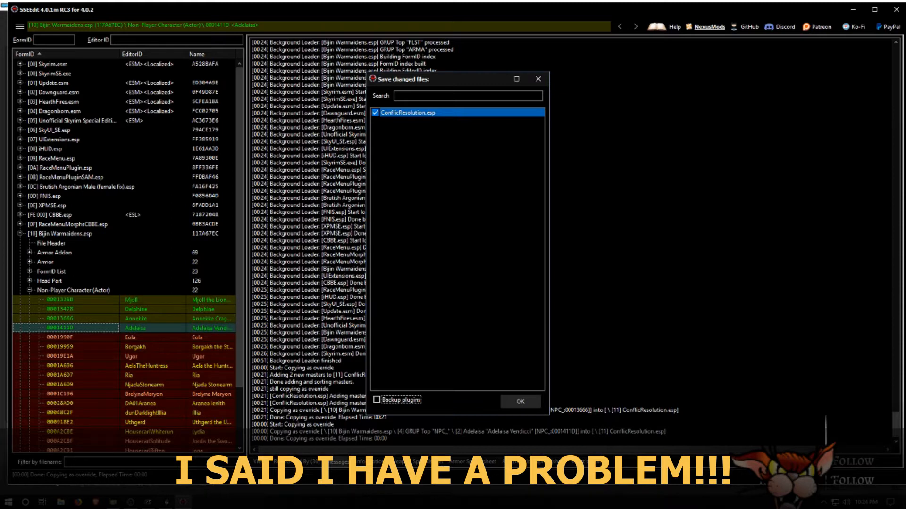
{"action": "left_click", "coordinate": [520, 401]}
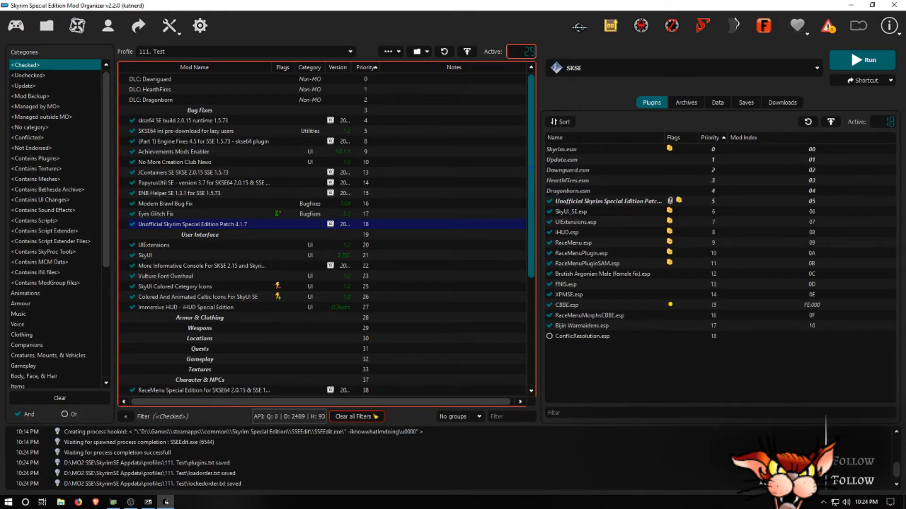
Inspect the files in Mod Organizer's Overwrite folder, looking for ConflicResolution.esp
{"action": "left_click_drag", "start_coordinate": [531, 203], "coordinate": [531, 312]}
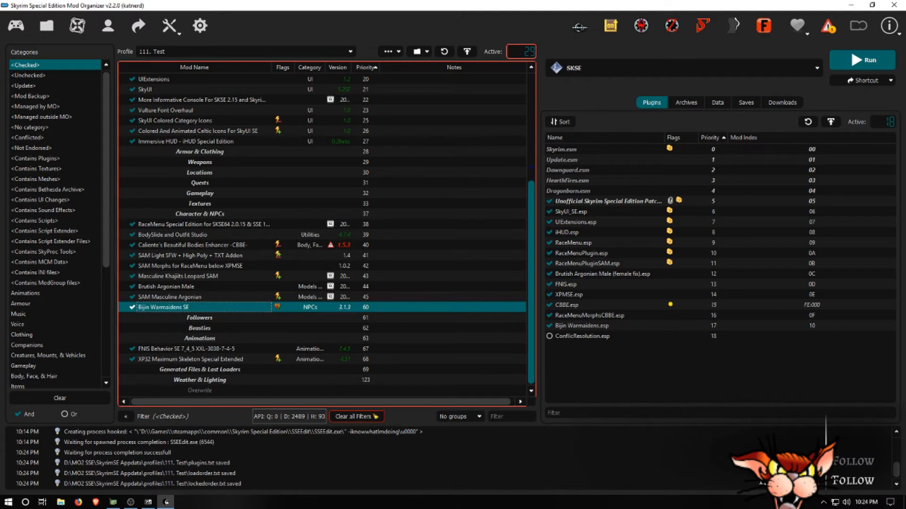
{"action": "double_click", "coordinate": [199, 390]}
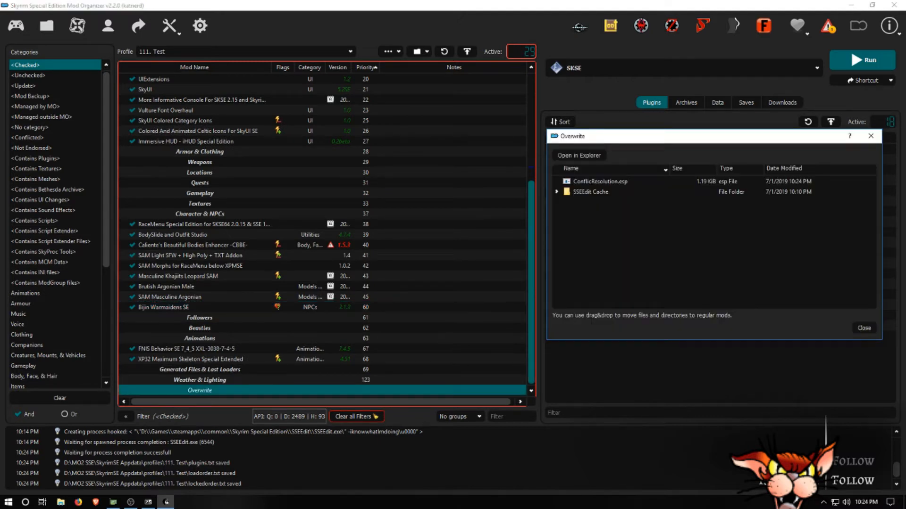
{"action": "left_click", "coordinate": [600, 182]}
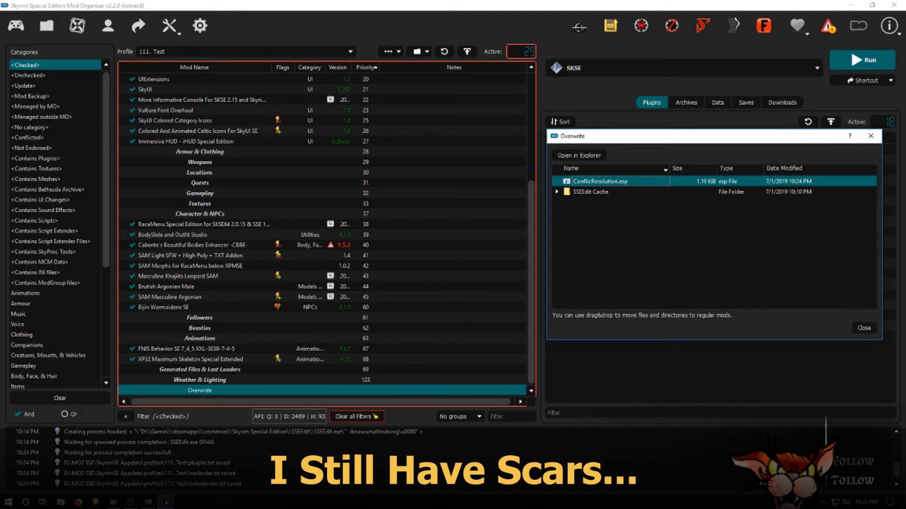
{"action": "left_click", "coordinate": [863, 328]}
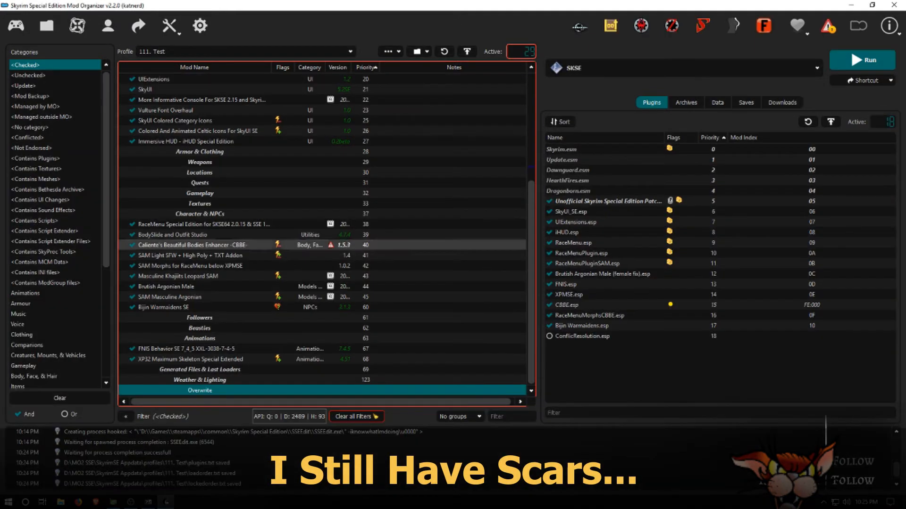
Check the actions available for Overwrite without applying any, and activate the ConflicResolution.esp plugin in the load order
{"action": "right_click", "coordinate": [220, 381]}
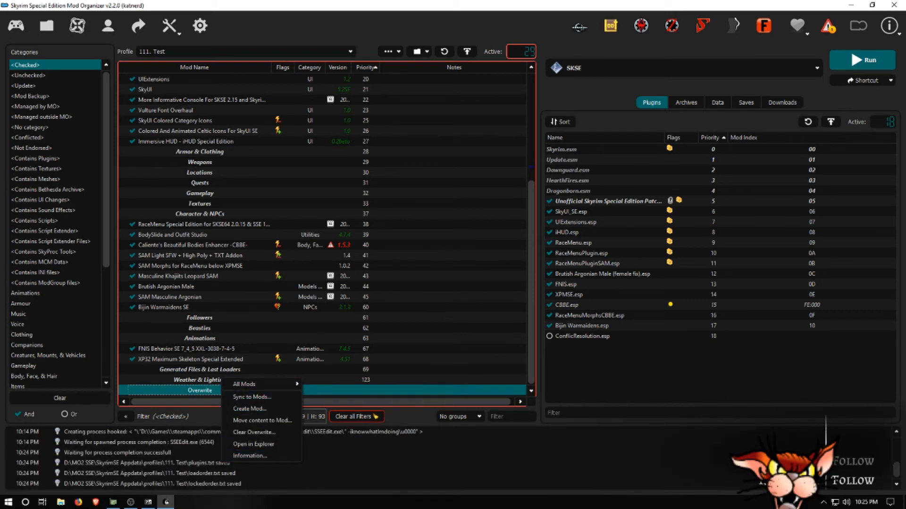
{"action": "left_click", "coordinate": [446, 338]}
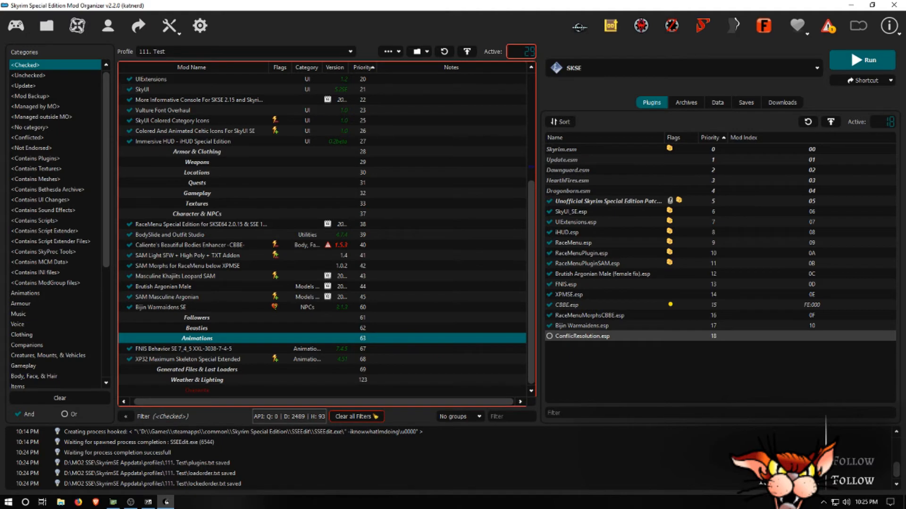
{"action": "left_click", "coordinate": [549, 336]}
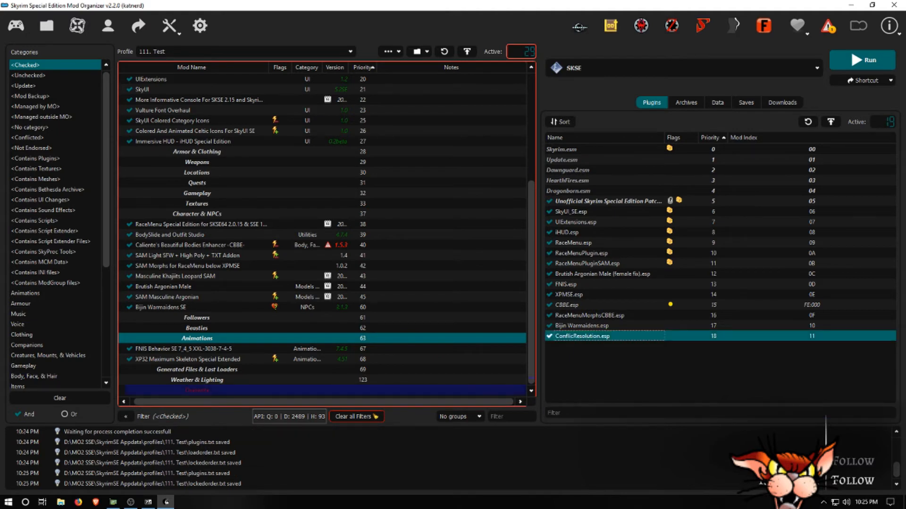